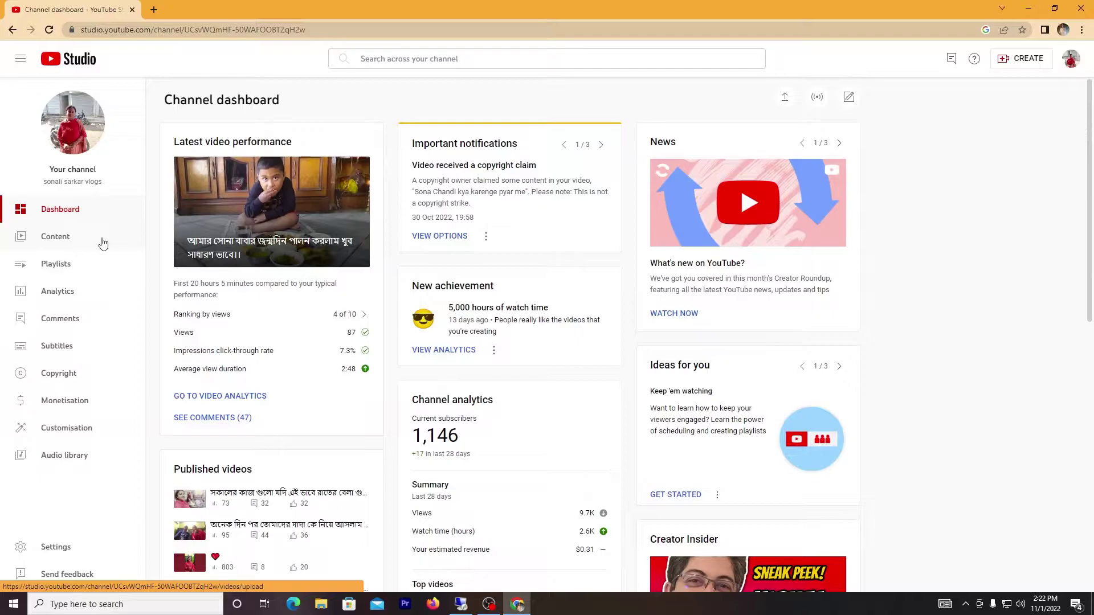
Open the monetisation settings of the 10:41 video published on 21 Oct 2022 from the channel content list.
left_click(1082, 30)
left_click(1031, 349)
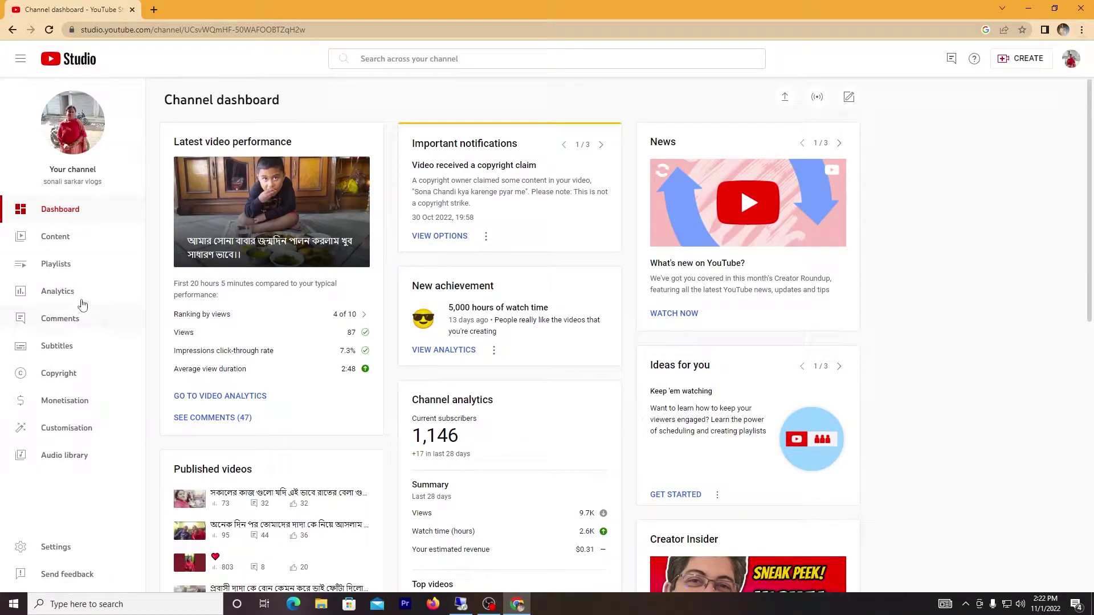
left_click(72, 247)
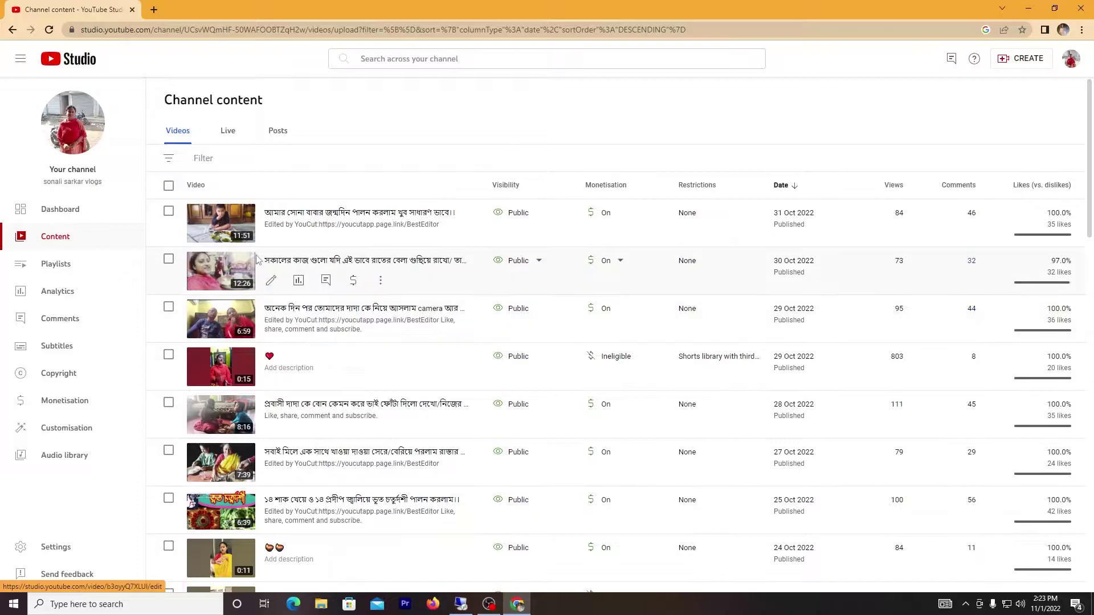
scroll(245, 399, "down", 6)
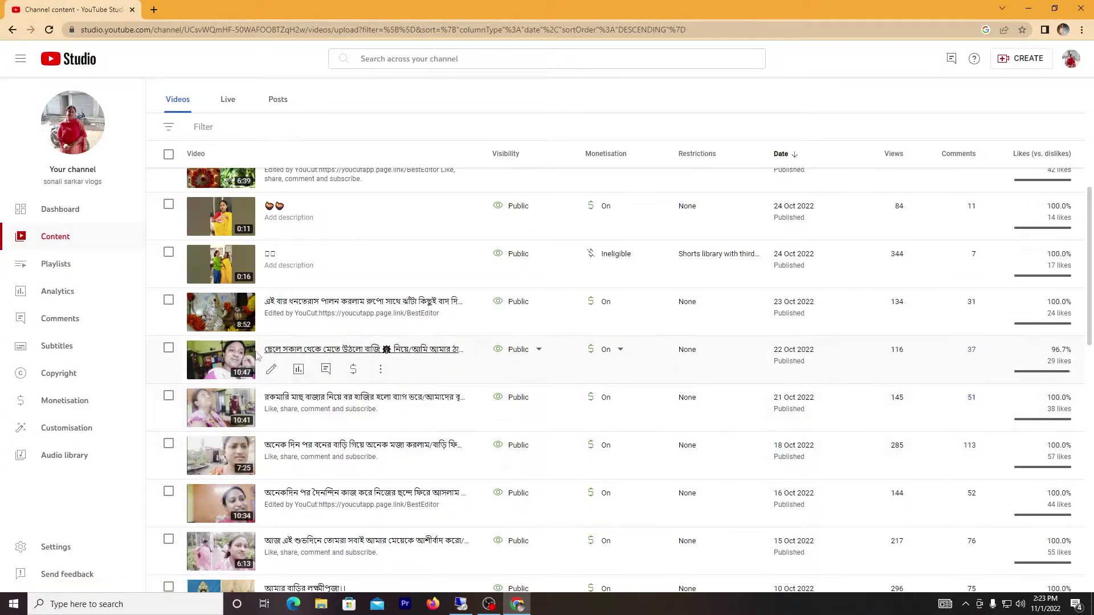
scroll(265, 365, "down", 3)
scroll(262, 376, "up", 3)
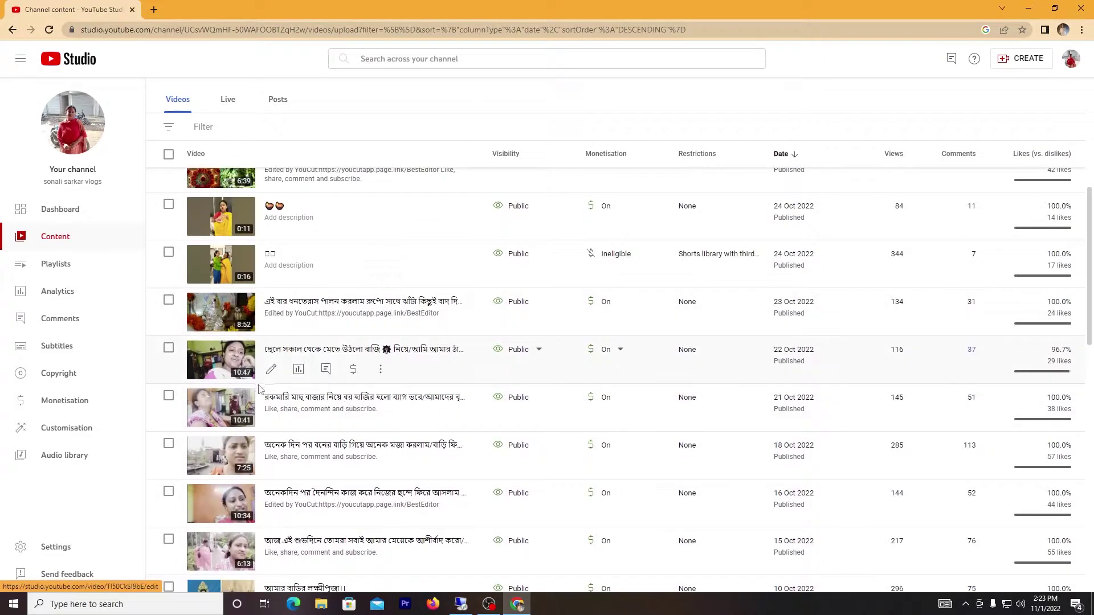
left_click(272, 418)
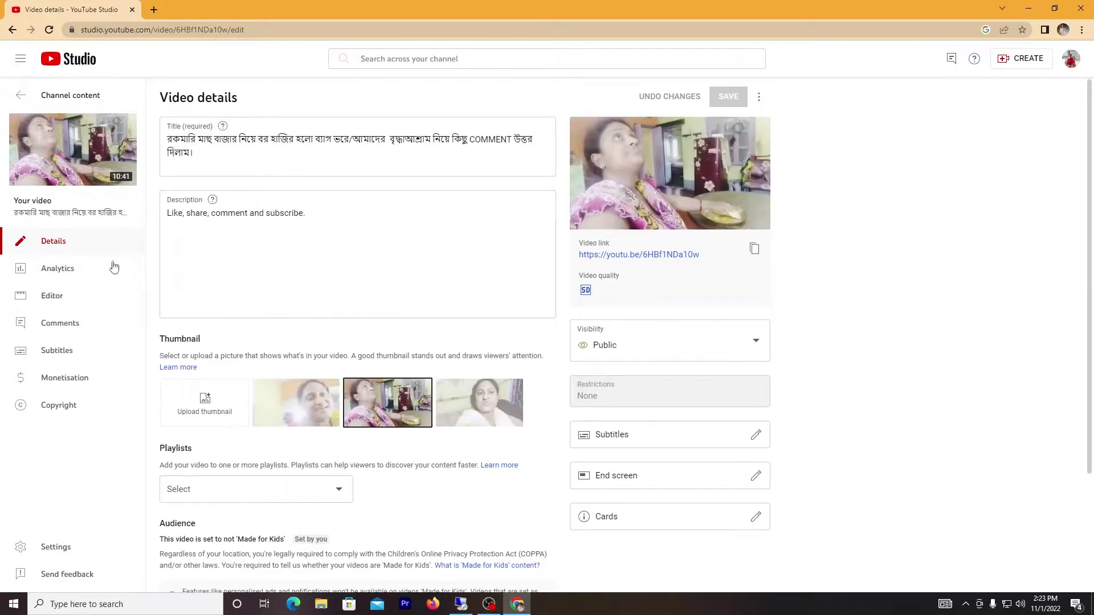
left_click(66, 385)
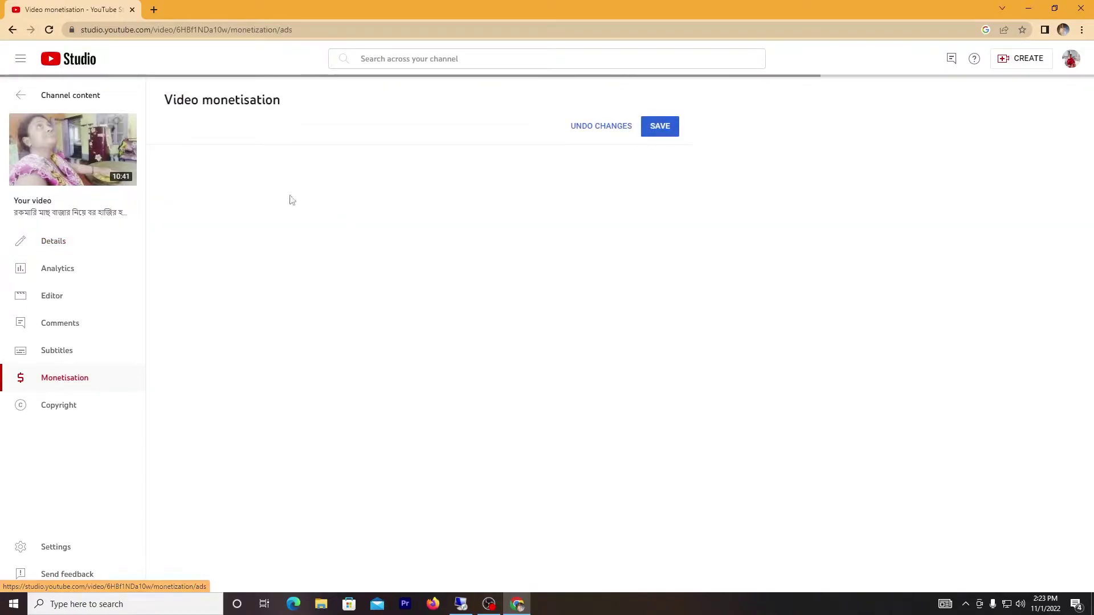
Examine the video's monetisation status, ad types and ad location options, including the mid-roll setting.
left_click(248, 193)
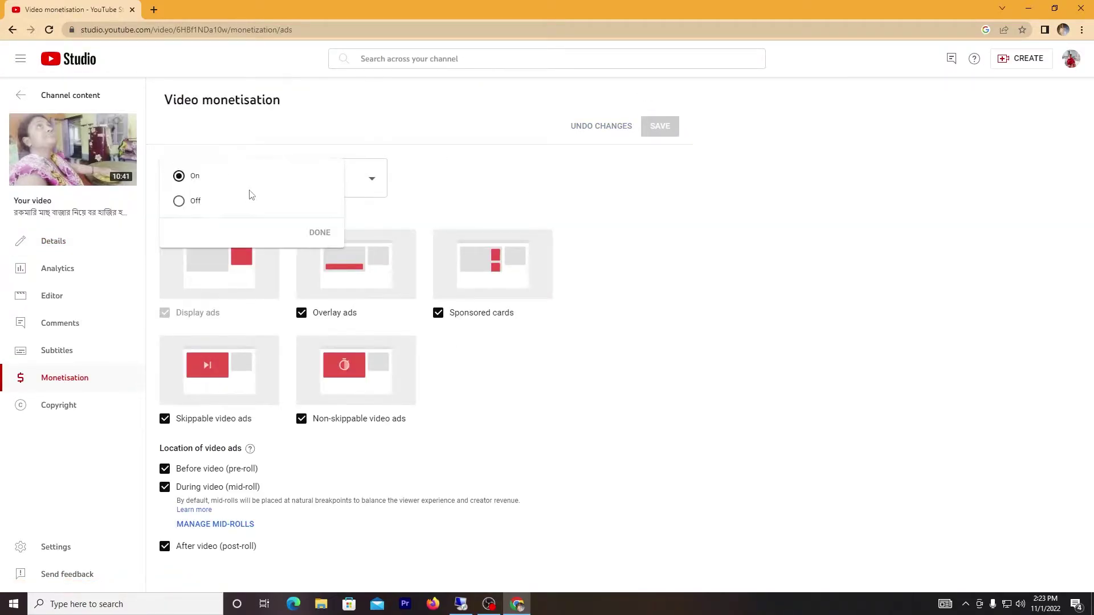
left_click(320, 233)
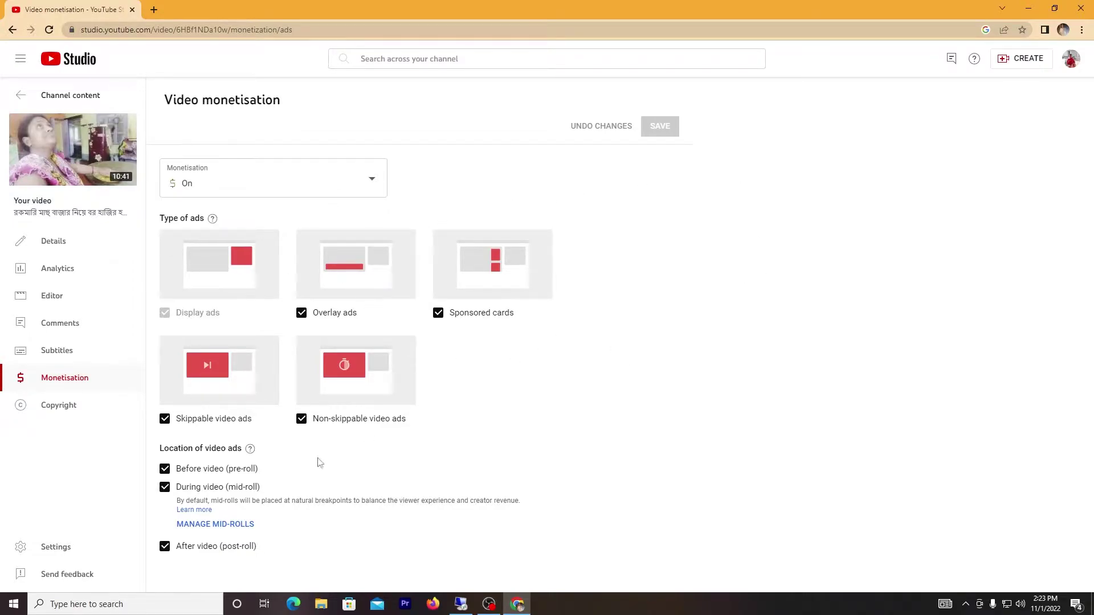
left_click_drag(262, 488, 168, 490)
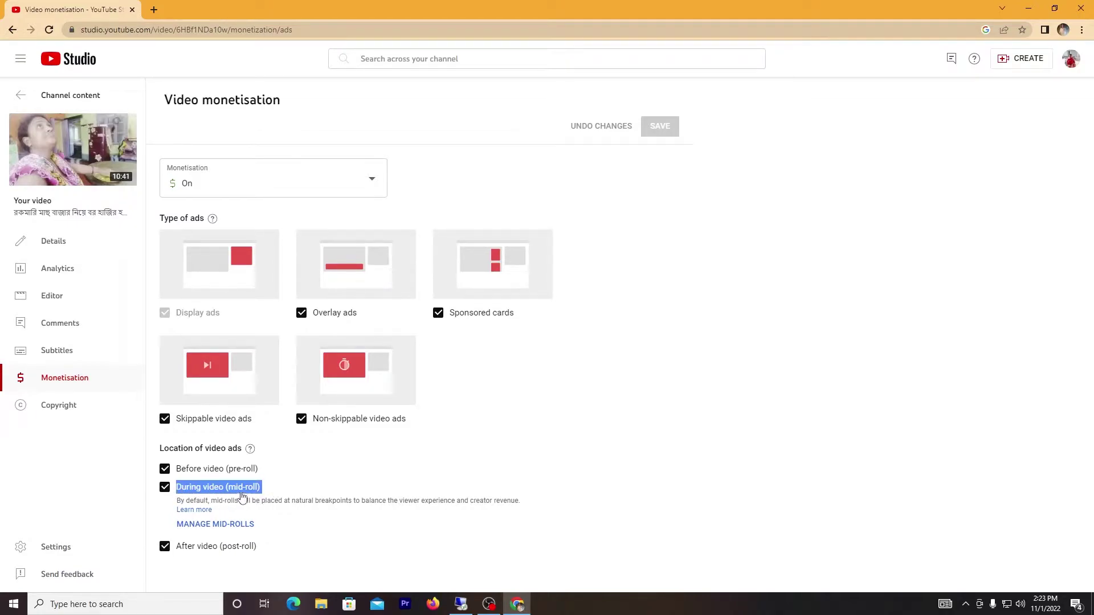
left_click_drag(374, 486, 181, 490)
left_click(377, 468)
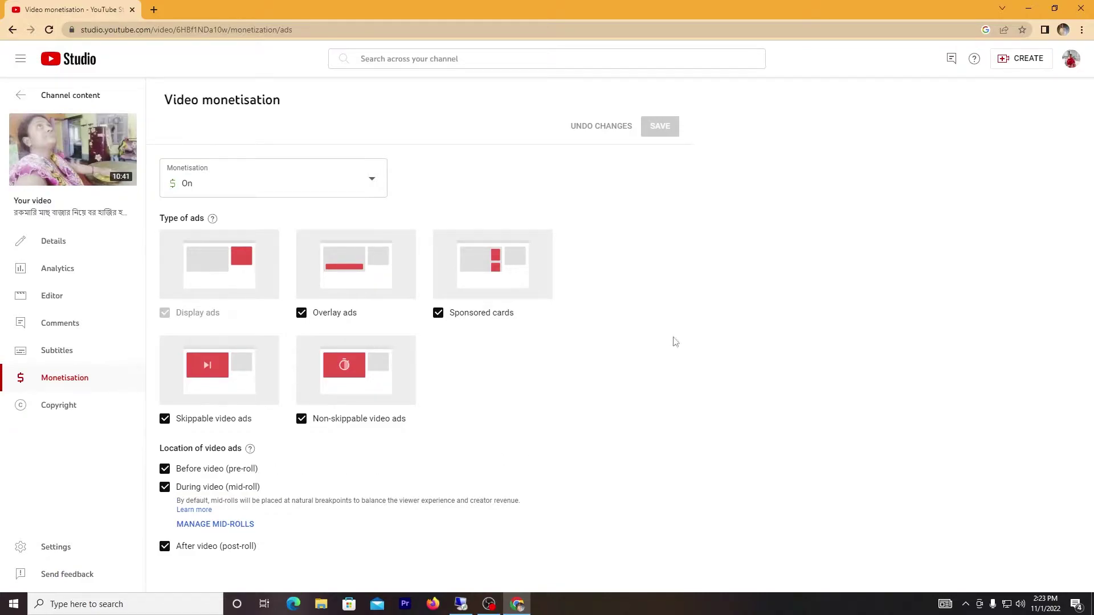
left_click_drag(155, 154, 423, 469)
left_click(473, 498)
Check the ad location options in the monetisation settings of the 6:59 video published on 29 Oct 2022.
left_click(48, 102)
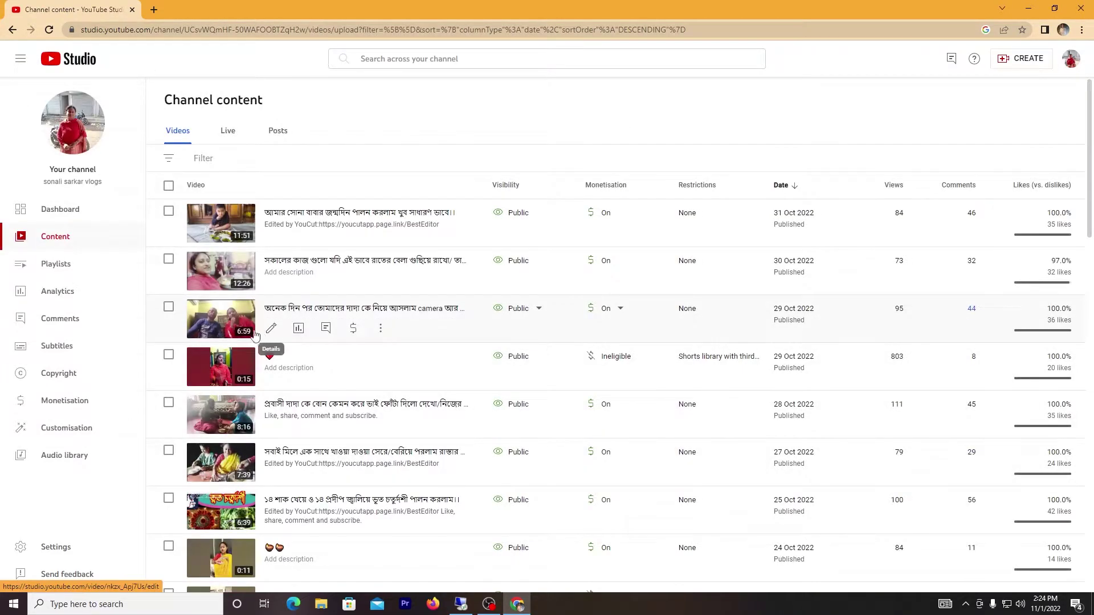
left_click(267, 332)
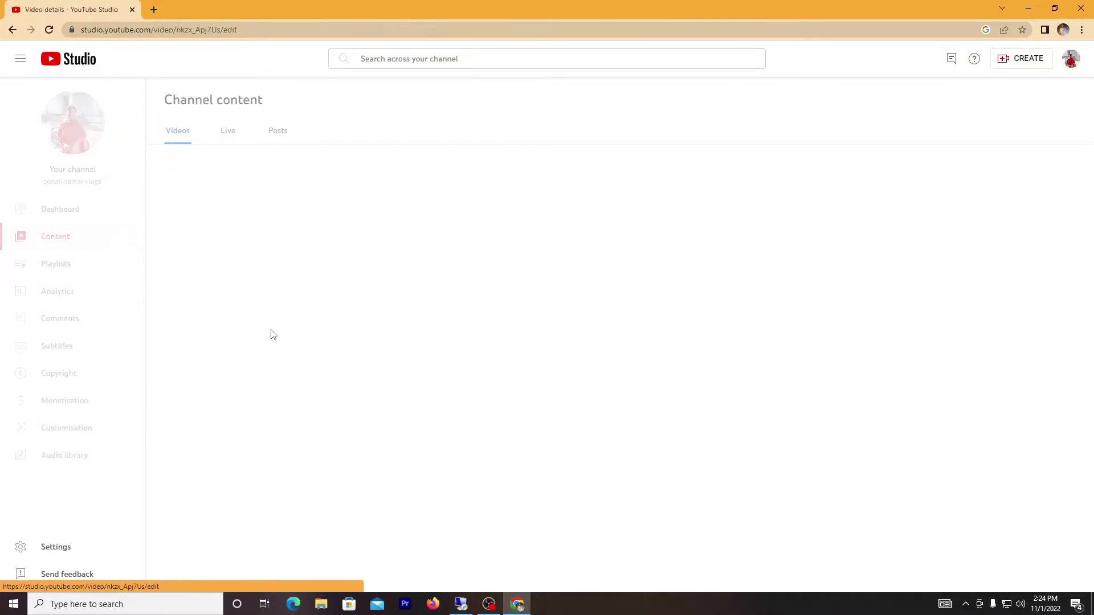
left_click(74, 380)
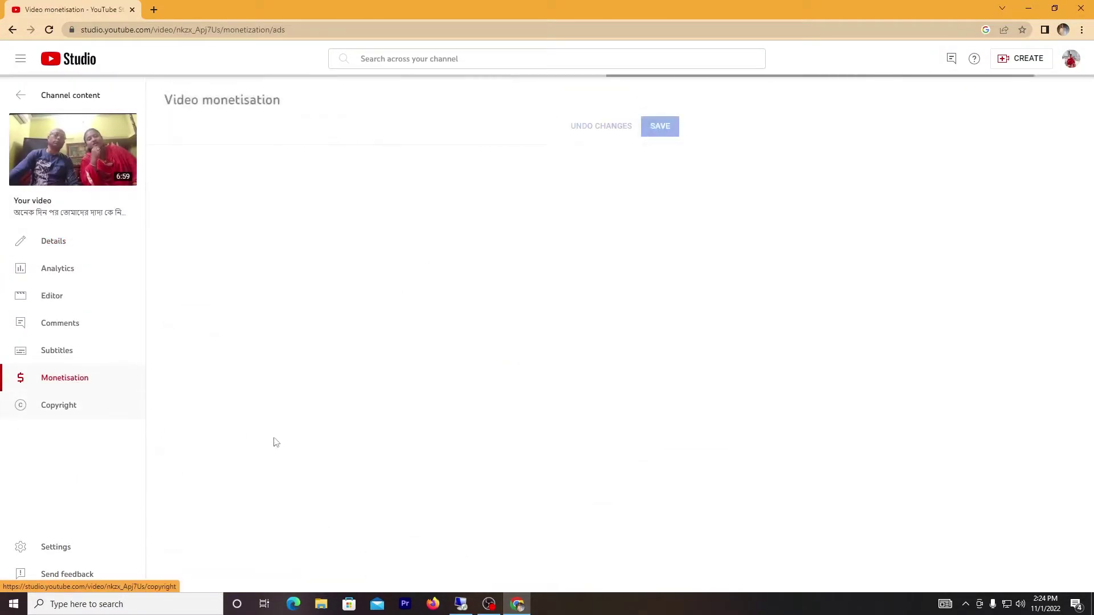
scroll(342, 513, "down", 1)
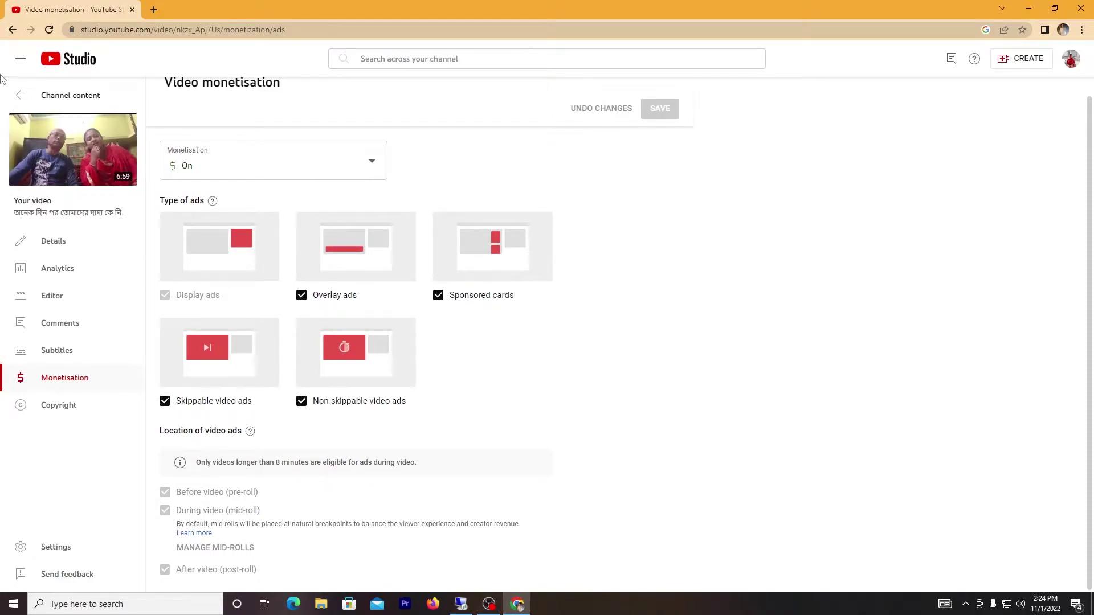
Return to the 10:41 video from 21 Oct 2022 and open its mid-roll ad breaks for management.
left_click(22, 96)
scroll(336, 444, "down", 3)
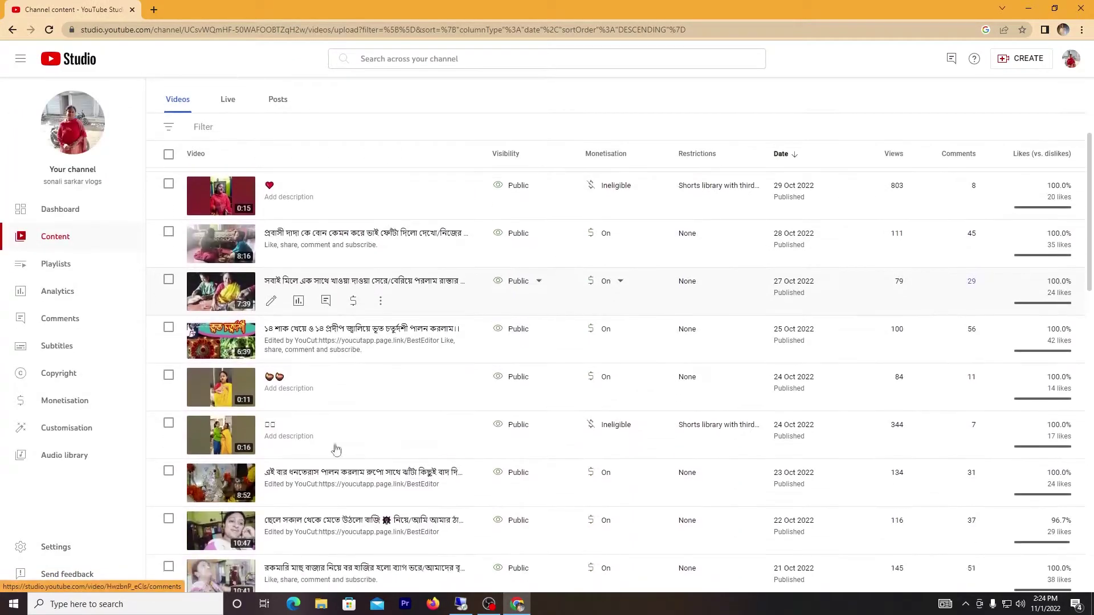
scroll(303, 446, "down", 3)
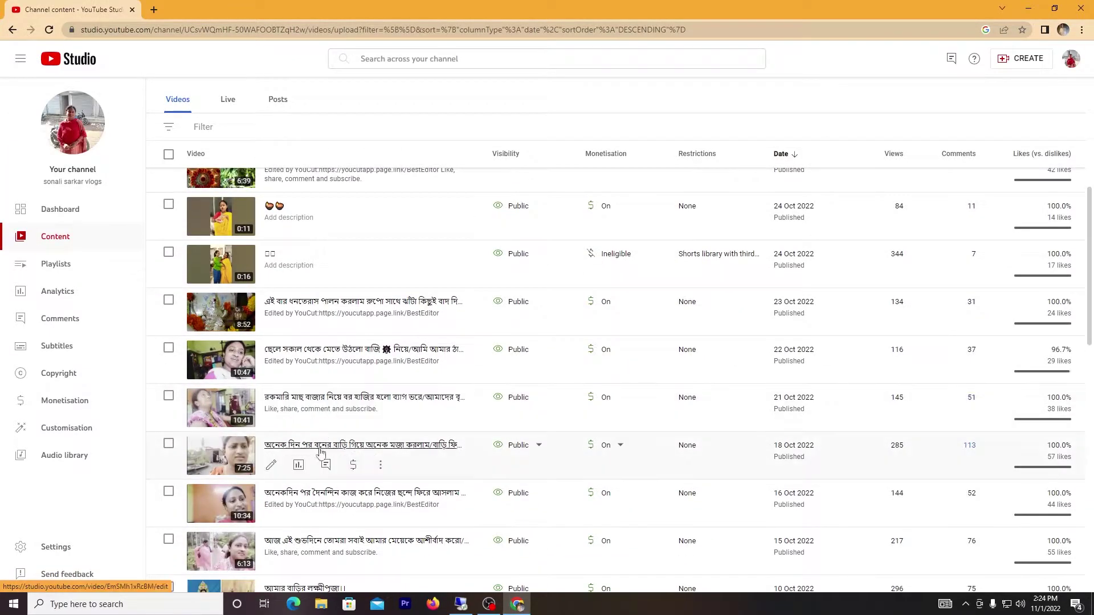
left_click(272, 418)
left_click(74, 381)
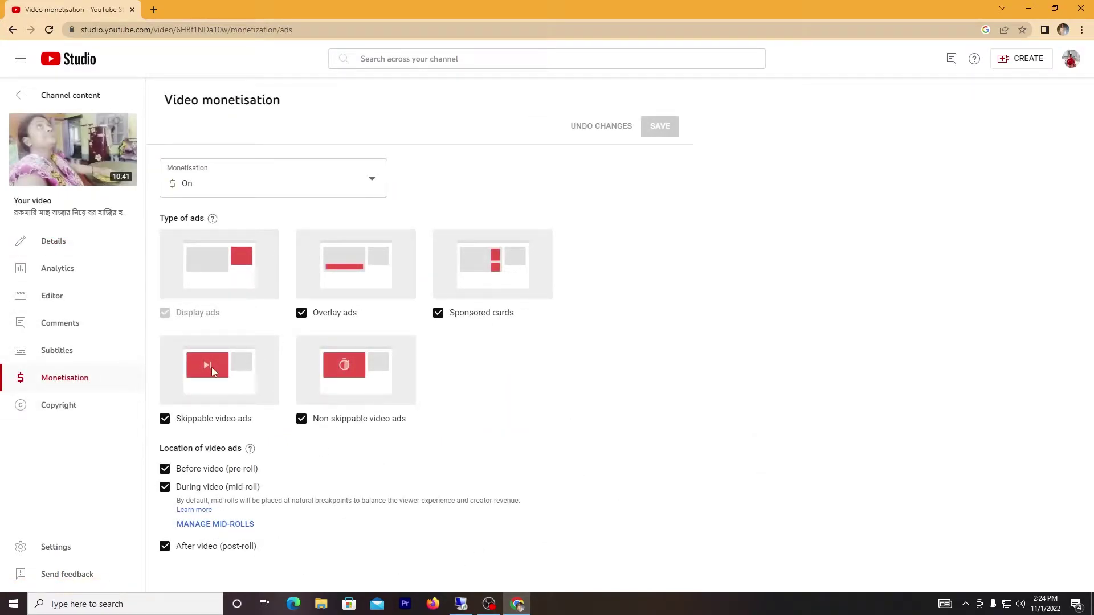
left_click(225, 525)
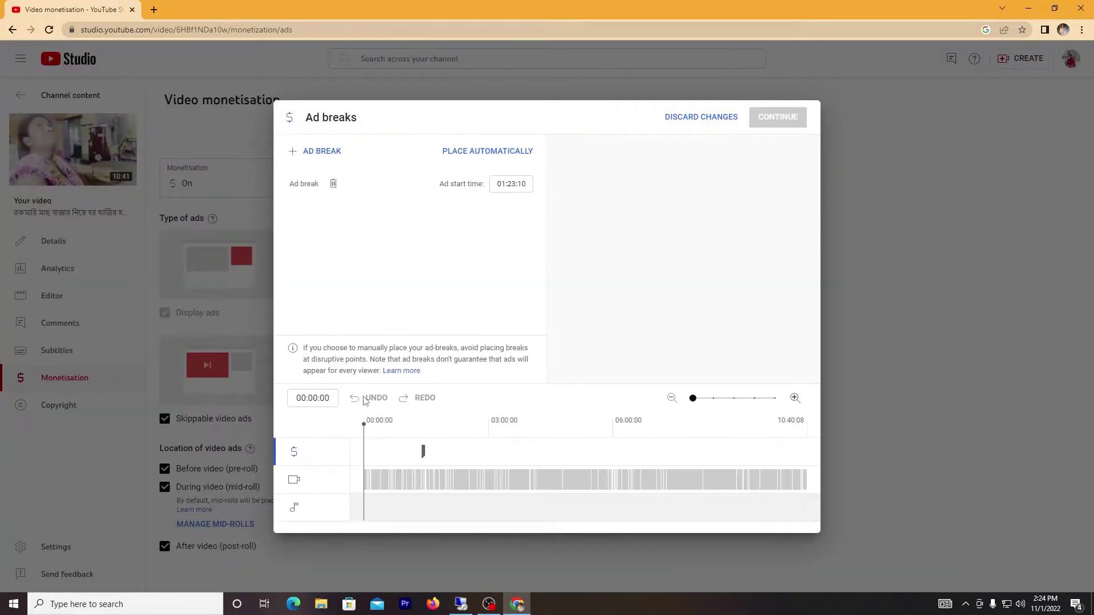
Move the playhead past the existing ad break and add a mid-roll ad break at 03:11:05.
left_click(420, 432)
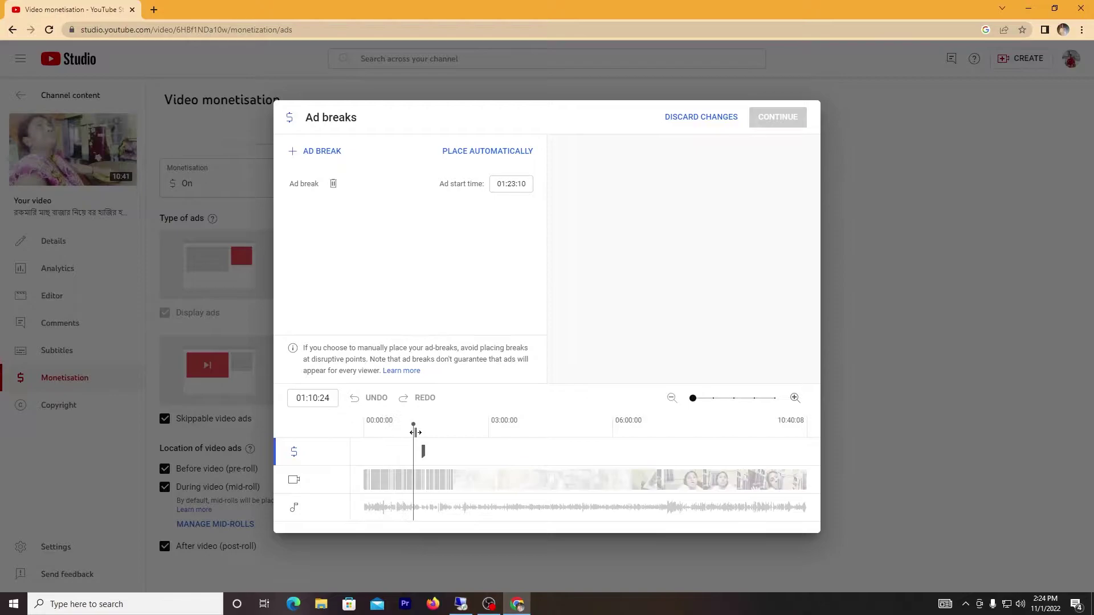
left_click_drag(420, 433, 423, 433)
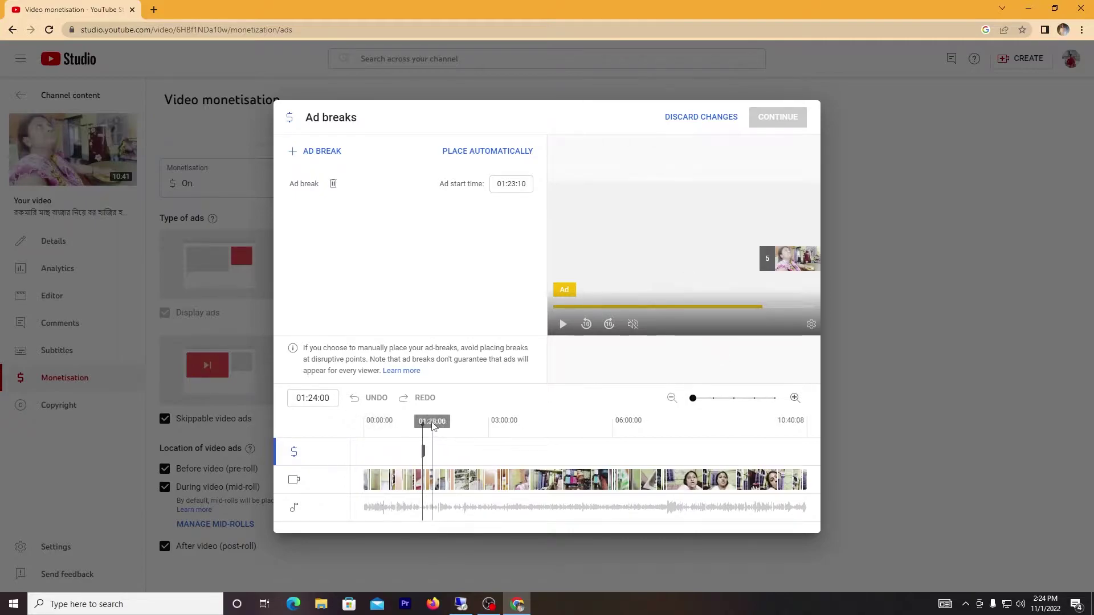
left_click_drag(431, 424, 496, 427)
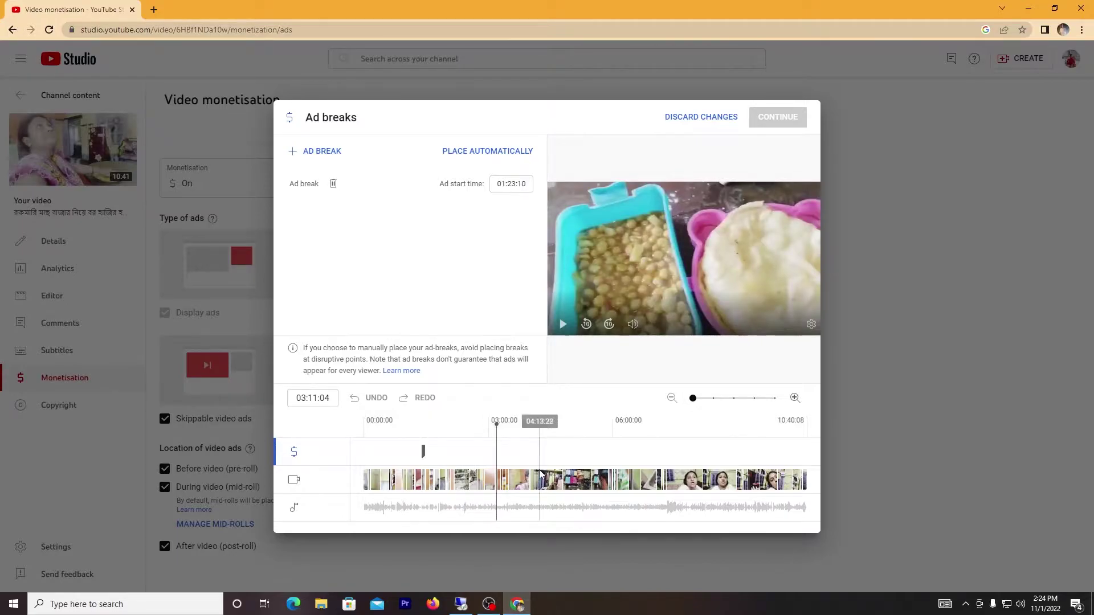
left_click(323, 155)
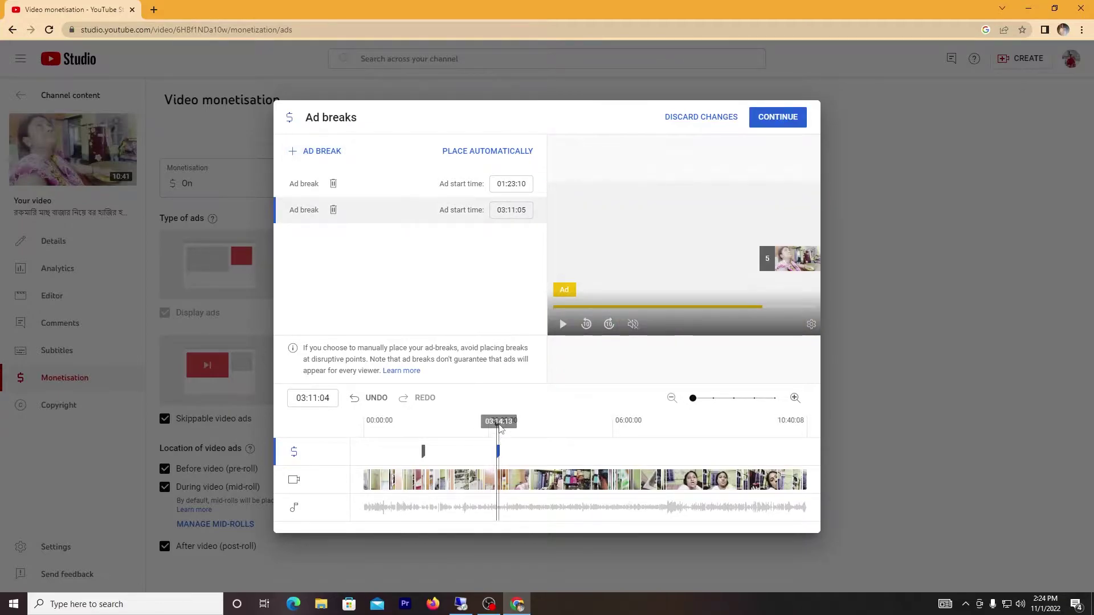
left_click_drag(496, 421, 497, 421)
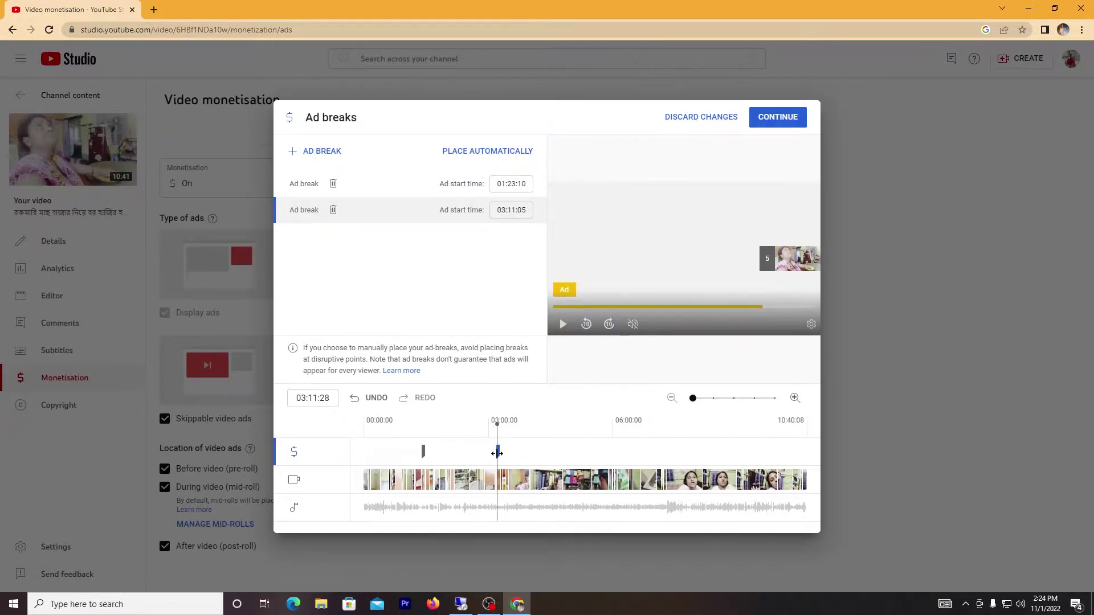
Add two more mid-roll ad breaks, at 06:39:19 and 09:35:29.
left_click_drag(502, 425, 640, 432)
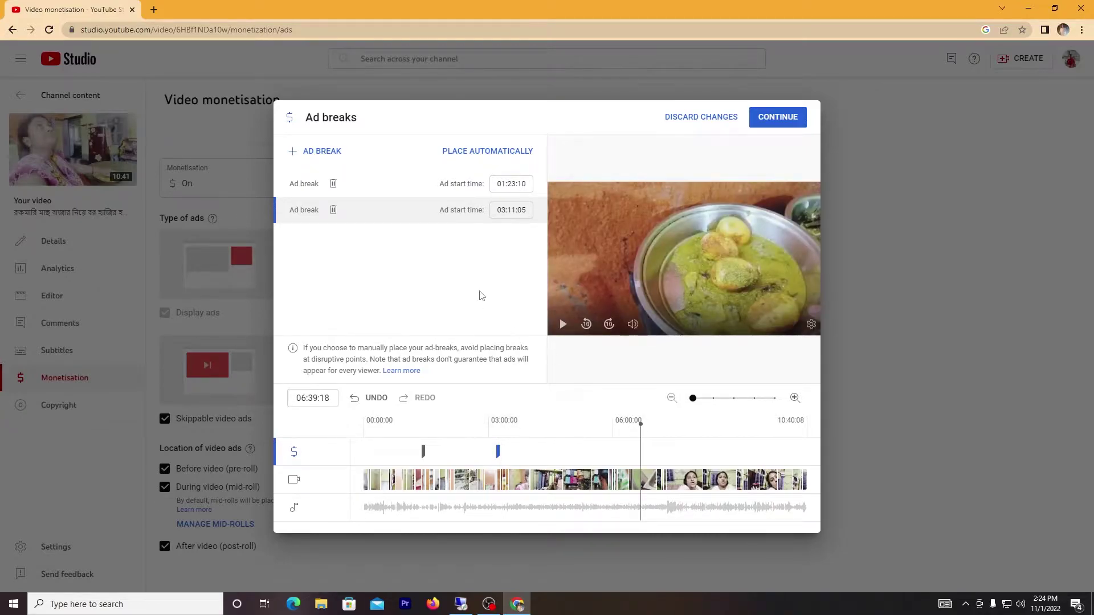
left_click(323, 152)
left_click_drag(674, 426, 763, 437)
left_click(322, 151)
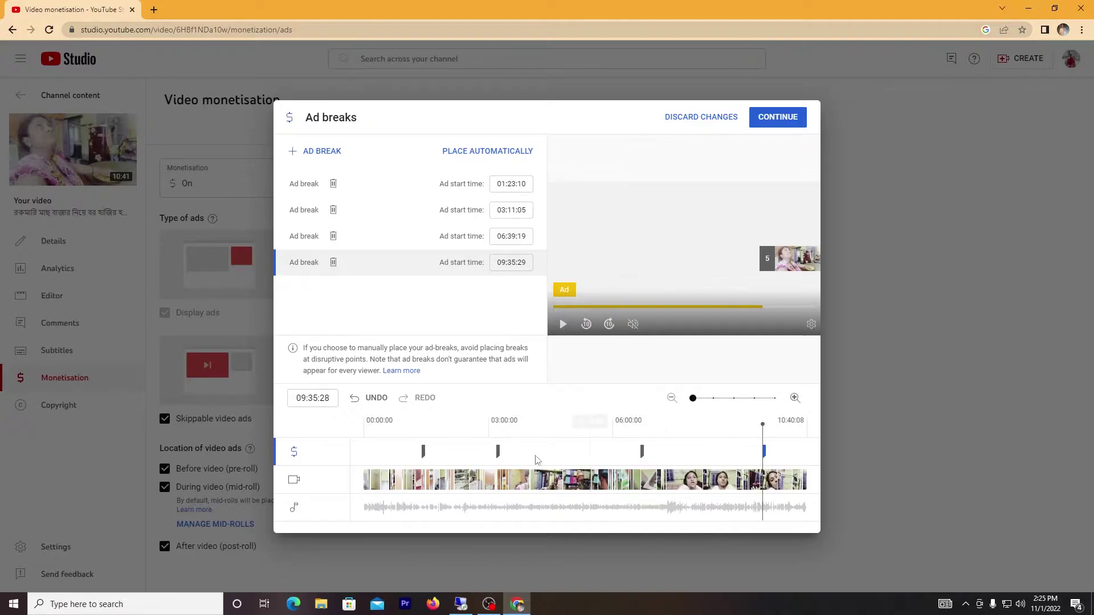
Shift the four ad breaks along the timeline to start at 01:27:13, 04:38:15, 07:36:15 and 09:56:17.
left_click_drag(498, 451, 522, 452)
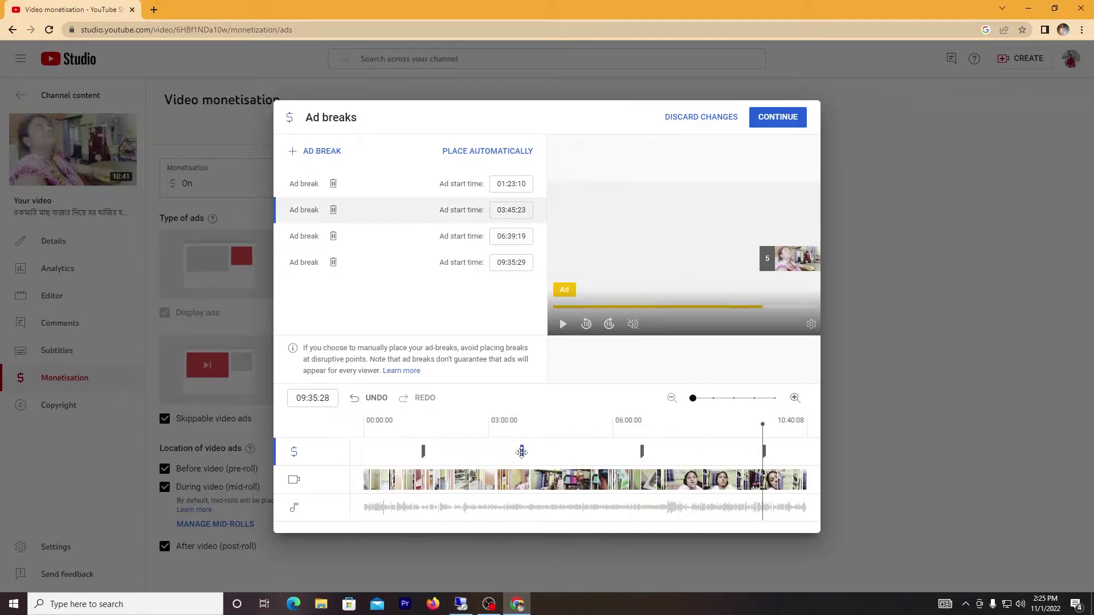
left_click_drag(642, 451, 648, 451)
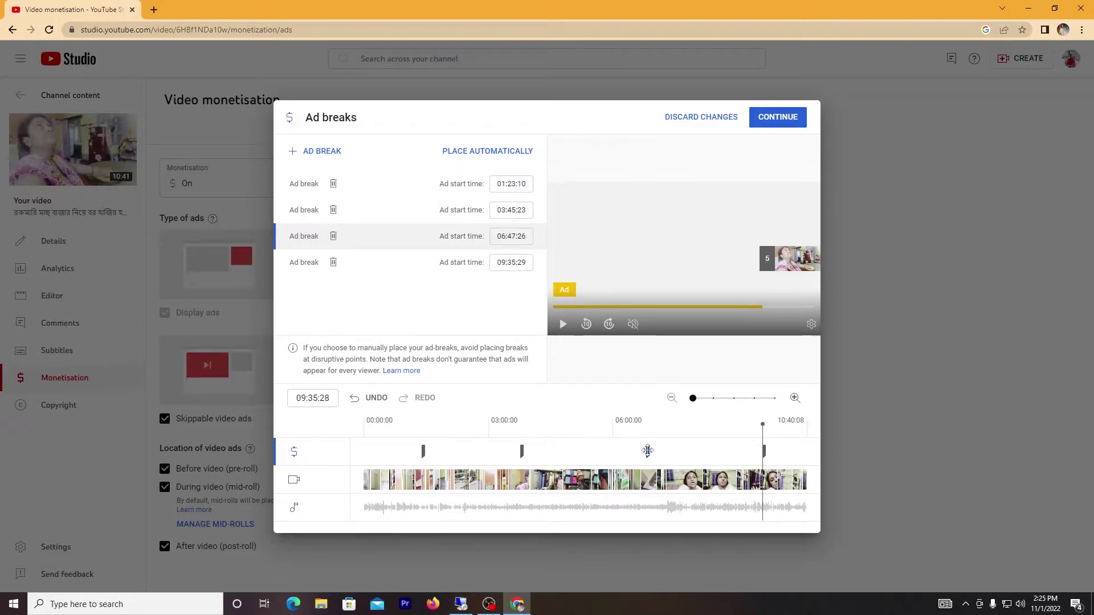
mouse_move(423, 451)
left_mouse_down()
mouse_move(483, 452)
mouse_move(427, 451)
left_mouse_up()
left_click_drag(523, 454, 566, 455)
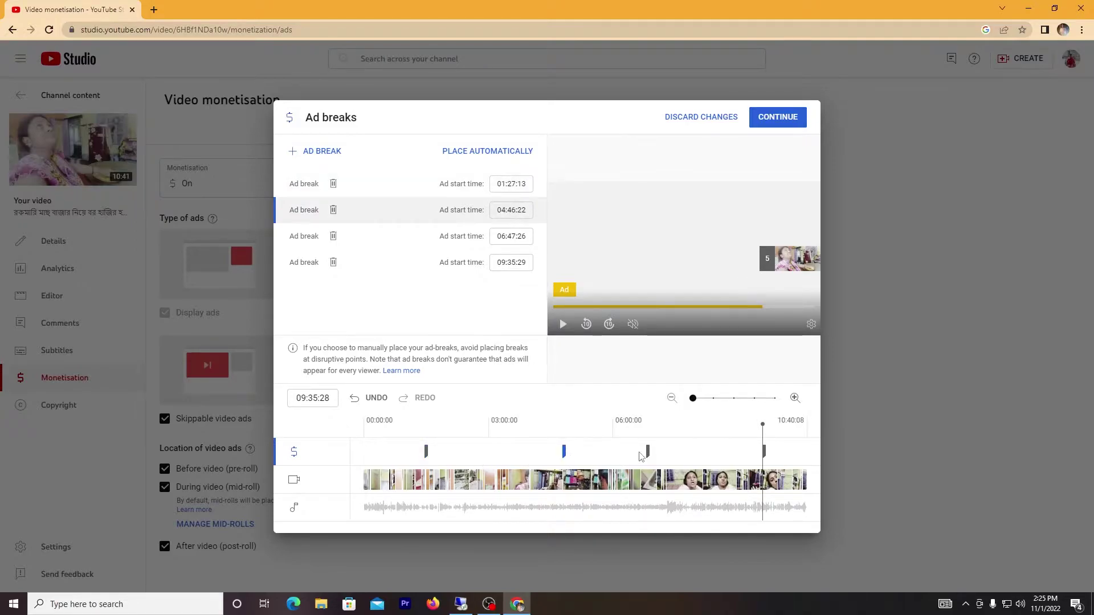
left_click_drag(648, 452, 685, 453)
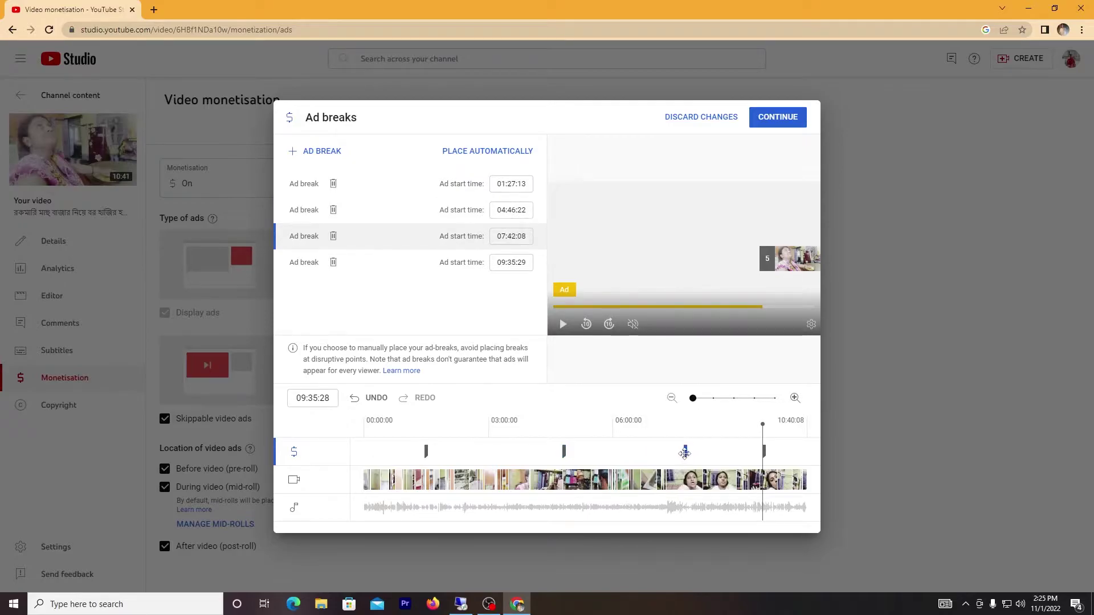
mouse_move(764, 451)
left_mouse_down()
mouse_move(773, 452)
mouse_move(745, 425)
mouse_move(438, 433)
left_mouse_up()
left_click_drag(563, 452, 559, 451)
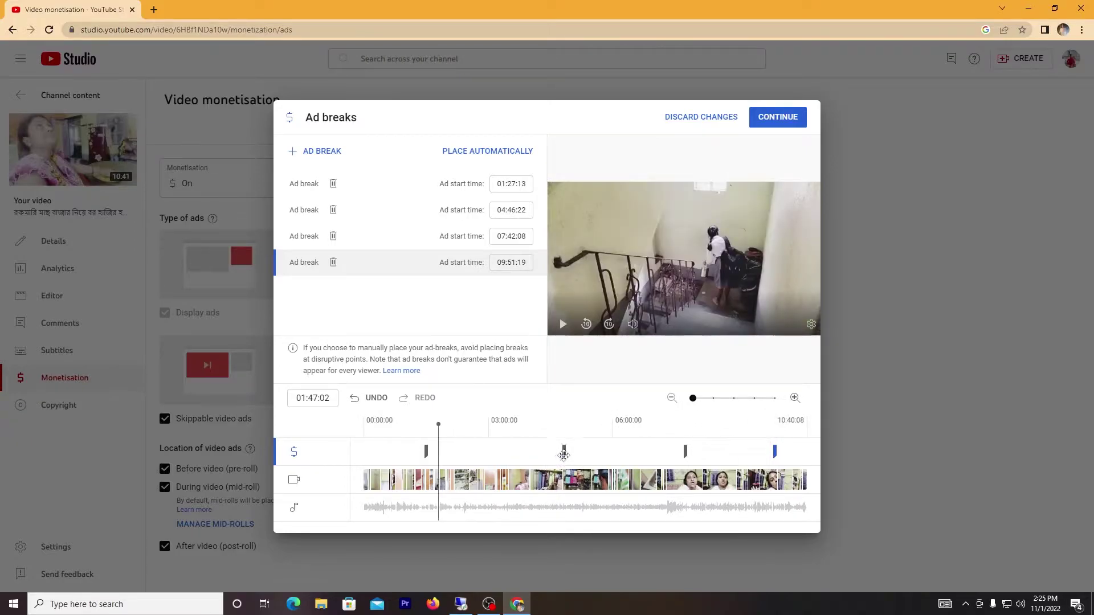
left_click_drag(686, 451, 682, 451)
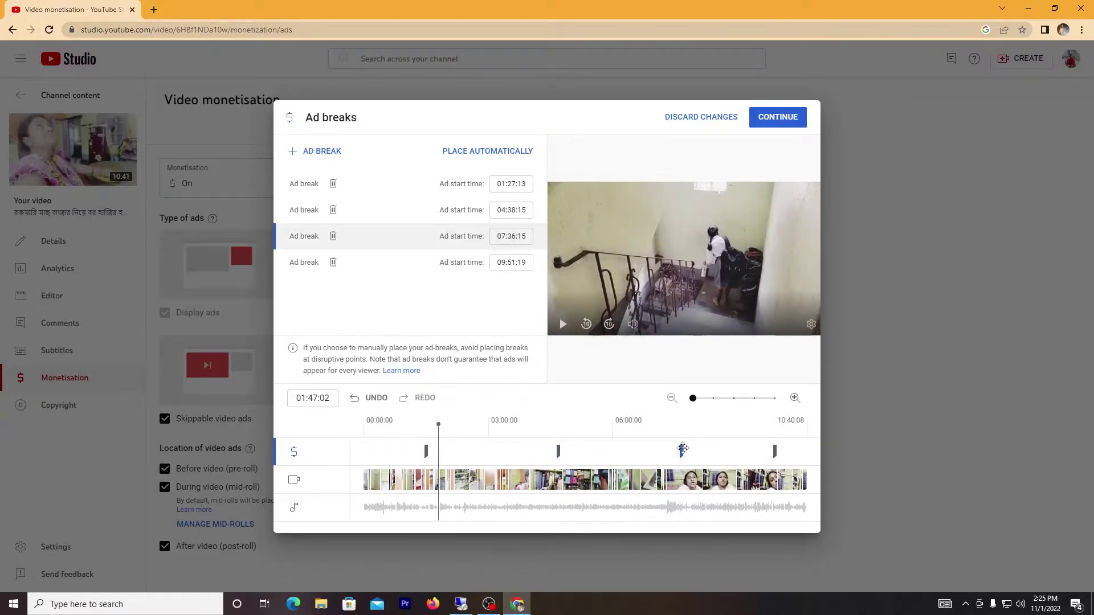
left_click_drag(775, 453, 775, 452)
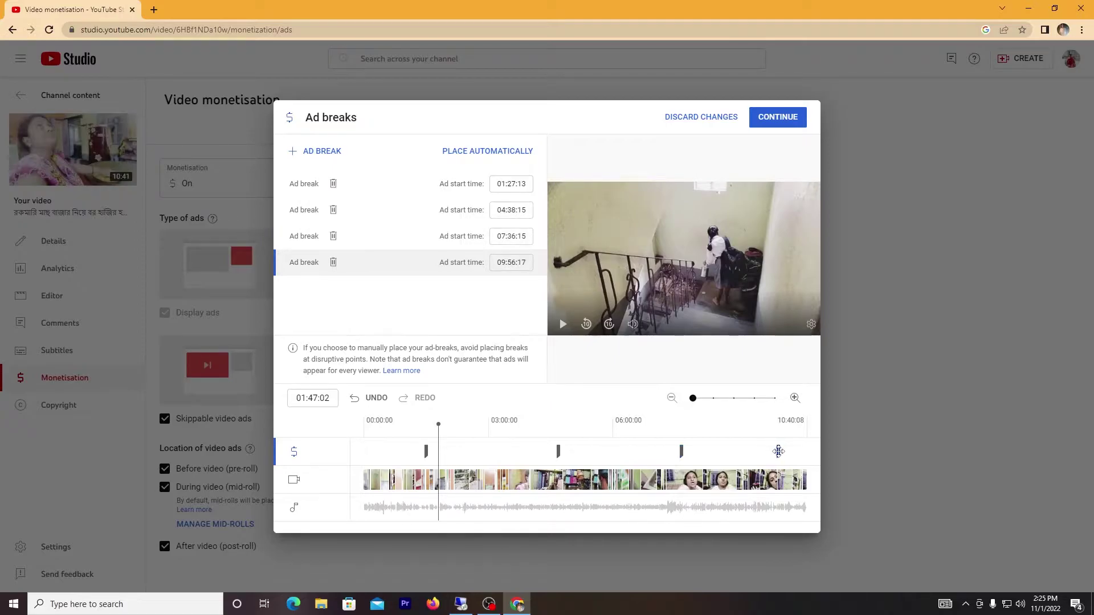
Scrub the playhead across the timeline to preview the video around the first and last ad breaks.
left_click_drag(435, 425, 657, 471)
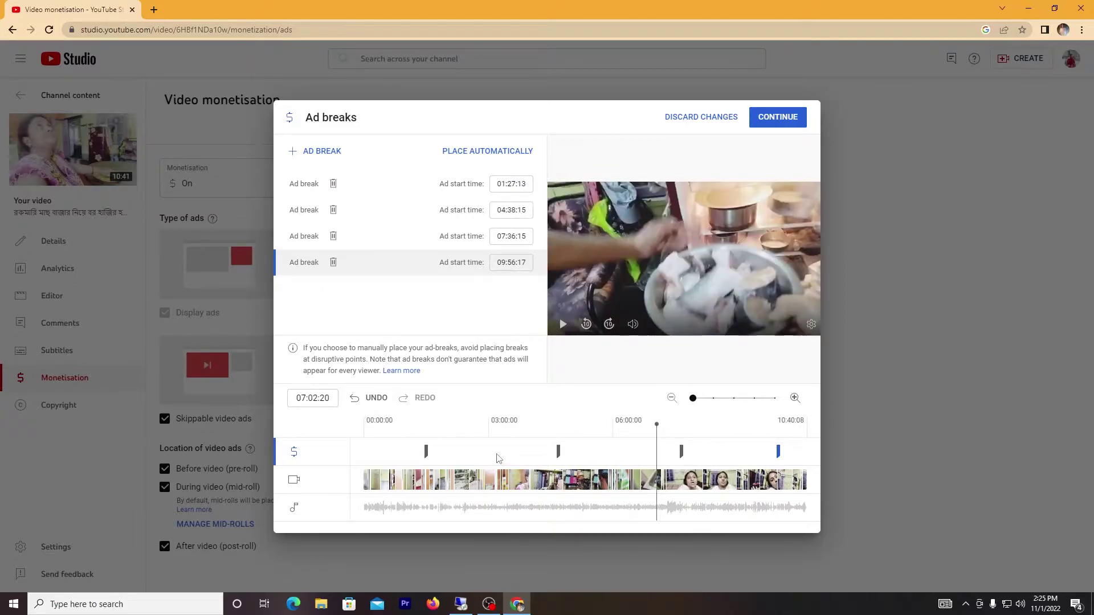
left_click_drag(406, 427, 424, 435)
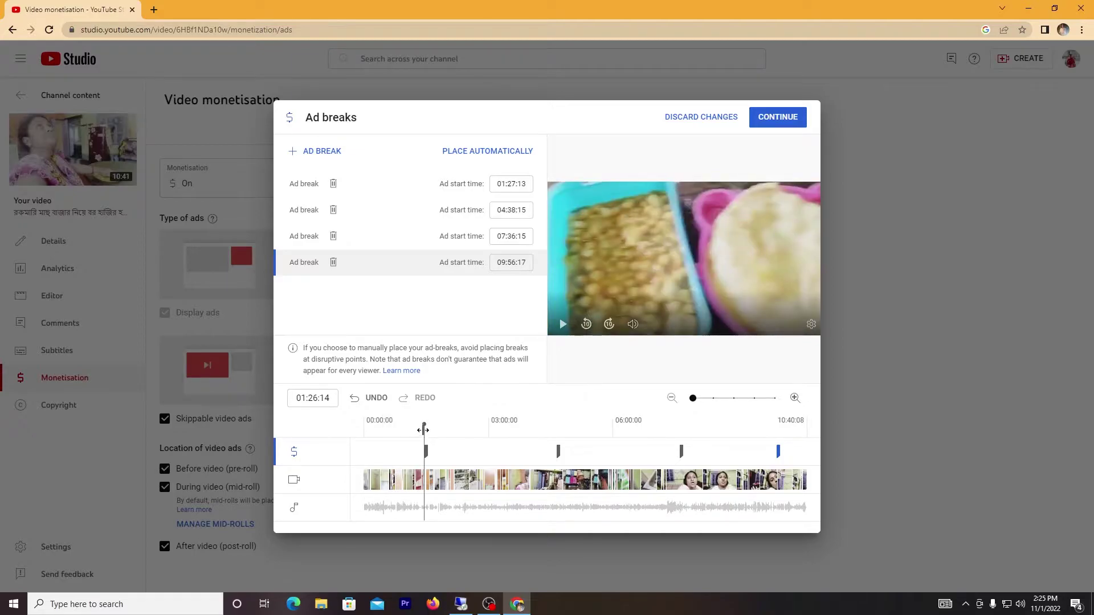
left_click_drag(424, 422, 774, 451)
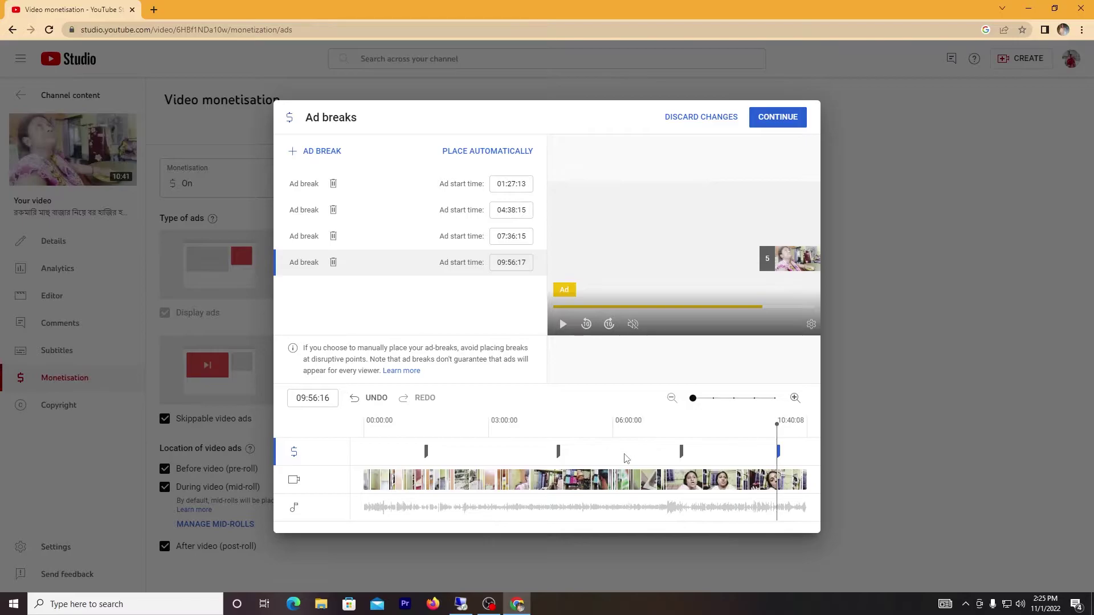
Confirm the four ad breaks and save the video's monetisation settings, returning to the channel's video list.
left_click(767, 121)
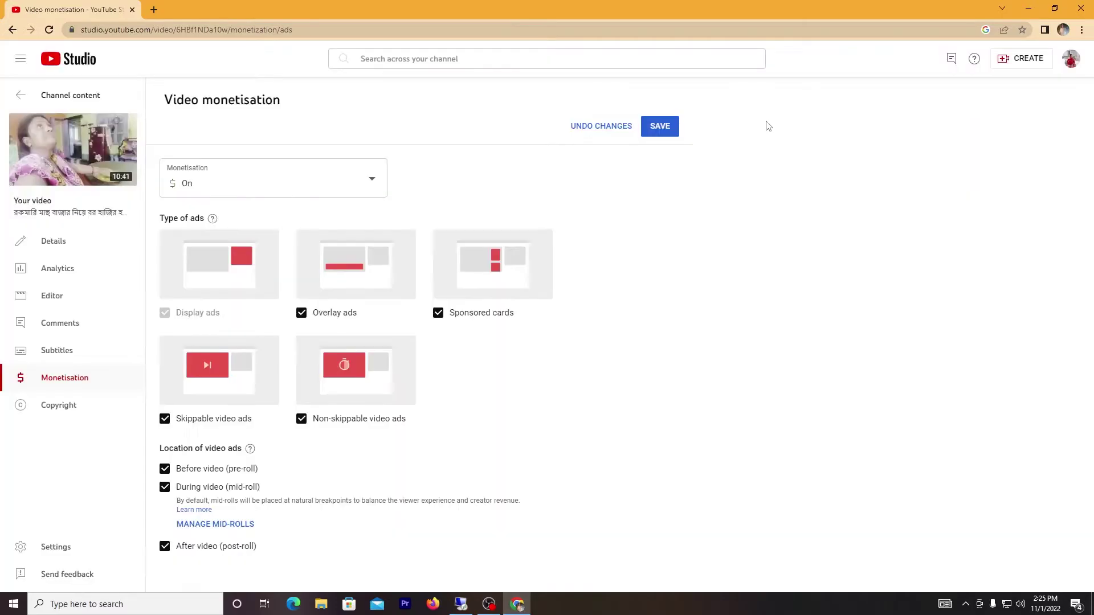
left_click(665, 131)
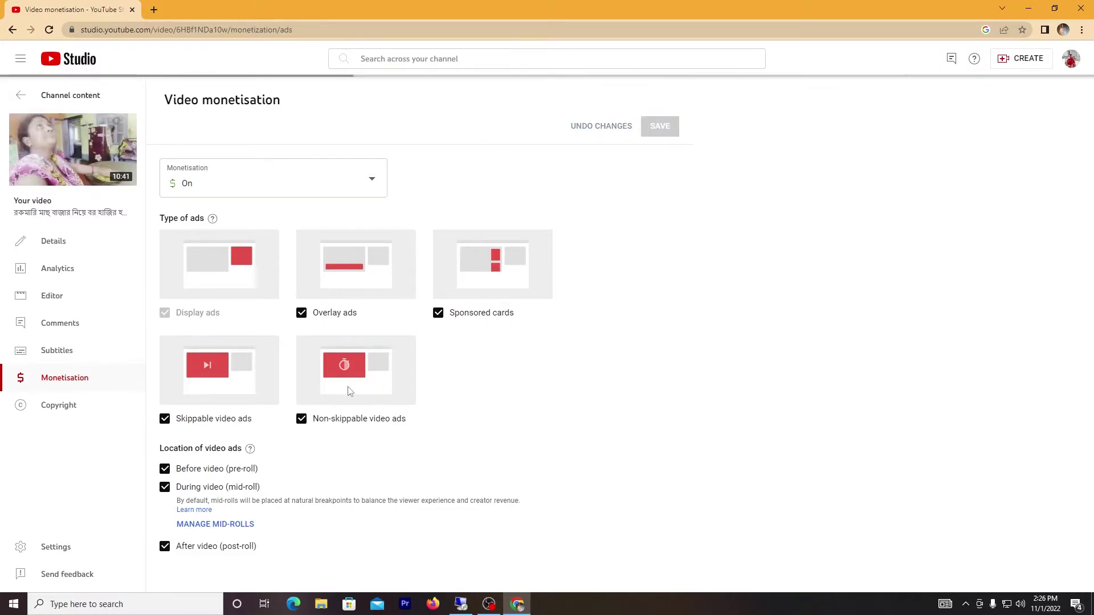
left_click(23, 95)
Reopen the mid-roll ad breaks of the 10:41 video published on 21 Oct 2022.
scroll(410, 467, "down", 1)
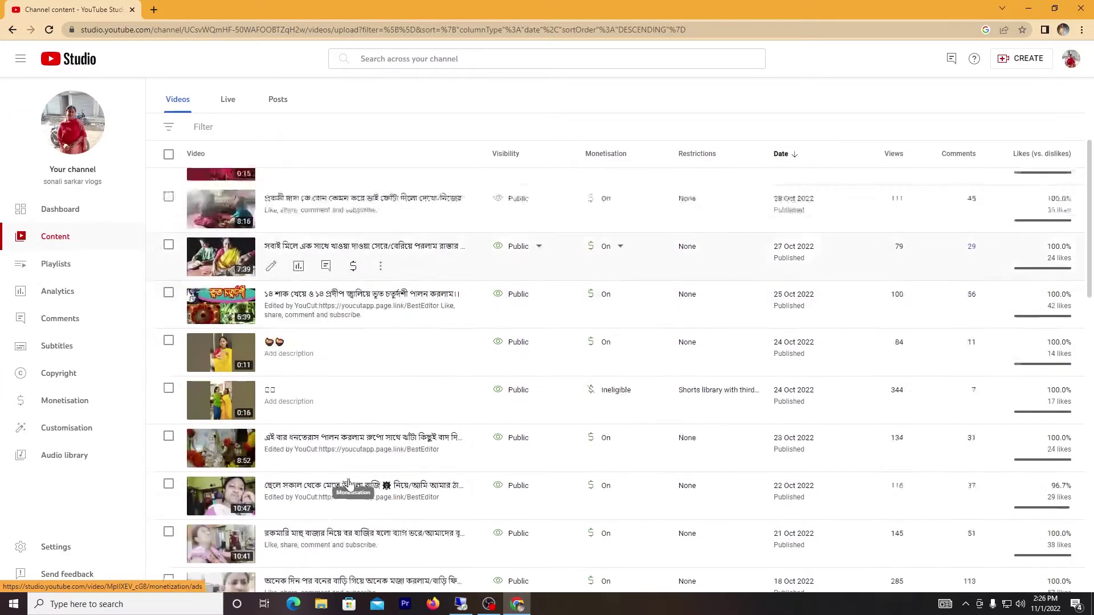
scroll(350, 491, "up", 1)
scroll(285, 450, "down", 6)
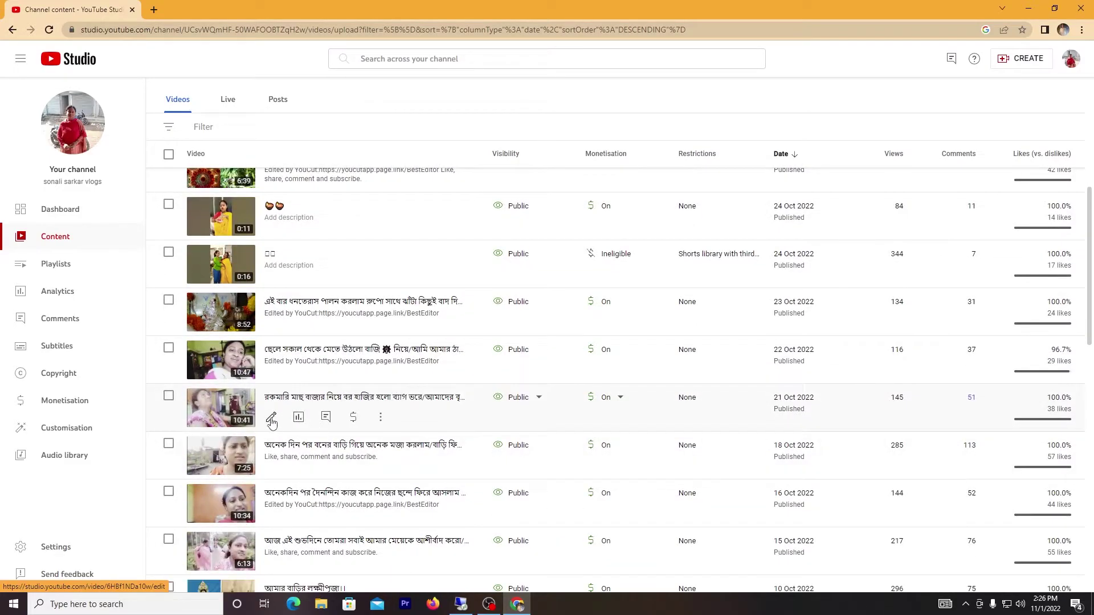
left_click(271, 420)
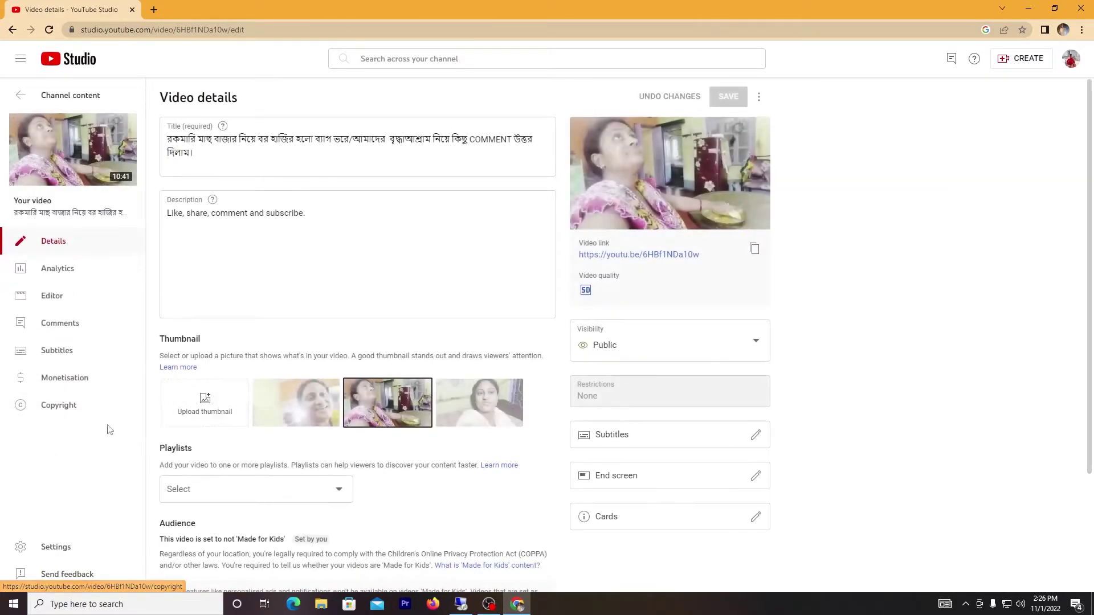
left_click(84, 387)
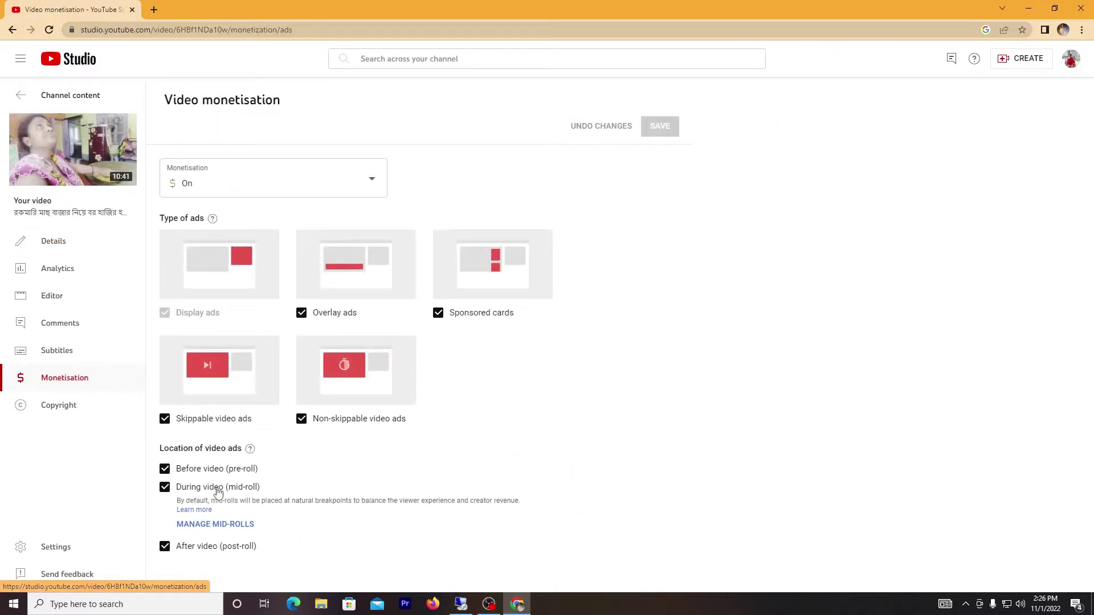
left_click(224, 524)
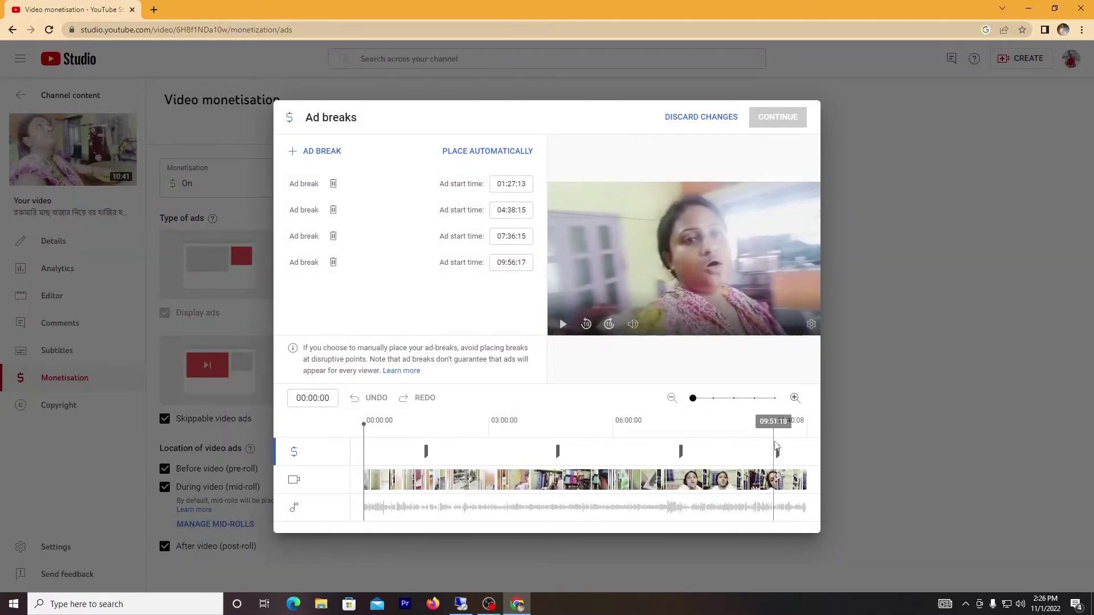
Scrub the playhead across the 10:41 video's ad breaks to check their spacing, and close the editor without changes.
left_click(424, 420)
mouse_move(428, 420)
left_mouse_down()
mouse_move(751, 429)
mouse_move(776, 444)
mouse_move(628, 462)
left_mouse_up()
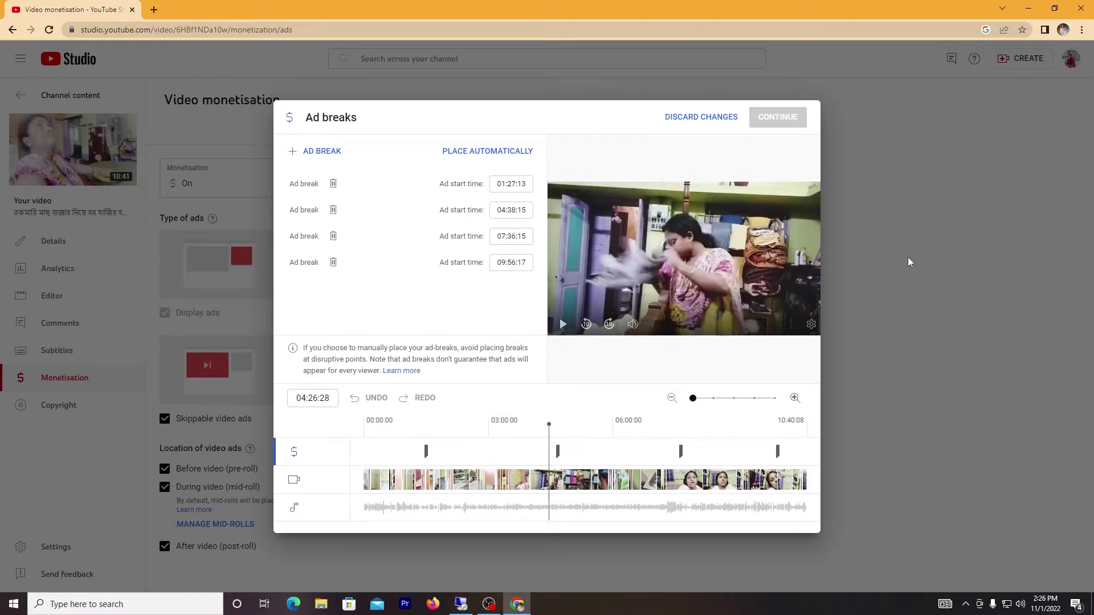
left_click(701, 118)
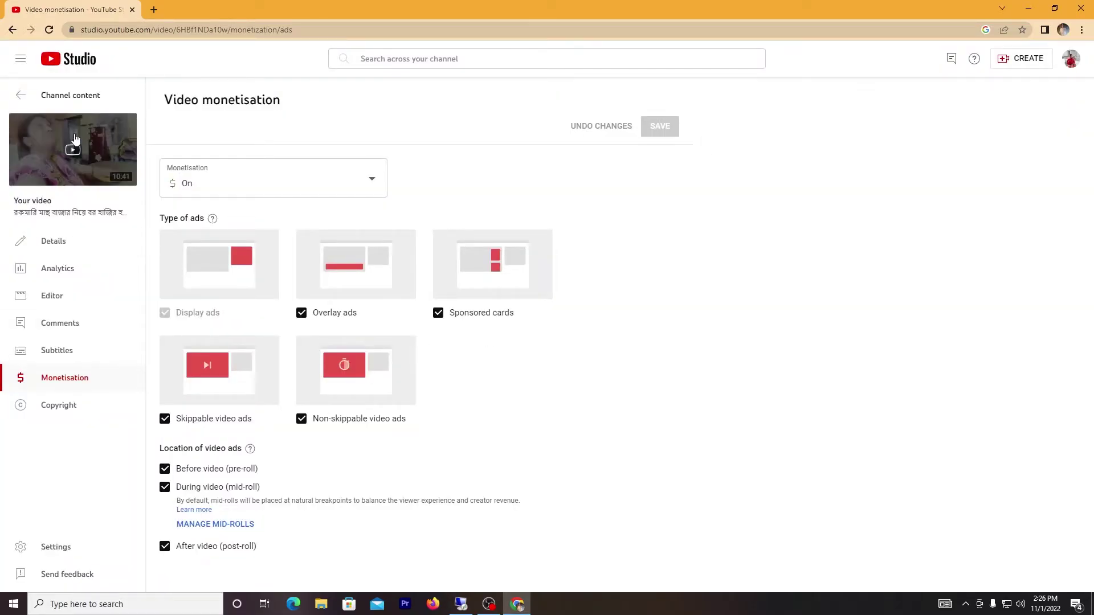
Go back to the video list and open the mid-roll ad breaks of the 8:52 video from 23 Oct 2022.
left_click(17, 95)
scroll(355, 476, "down", 2)
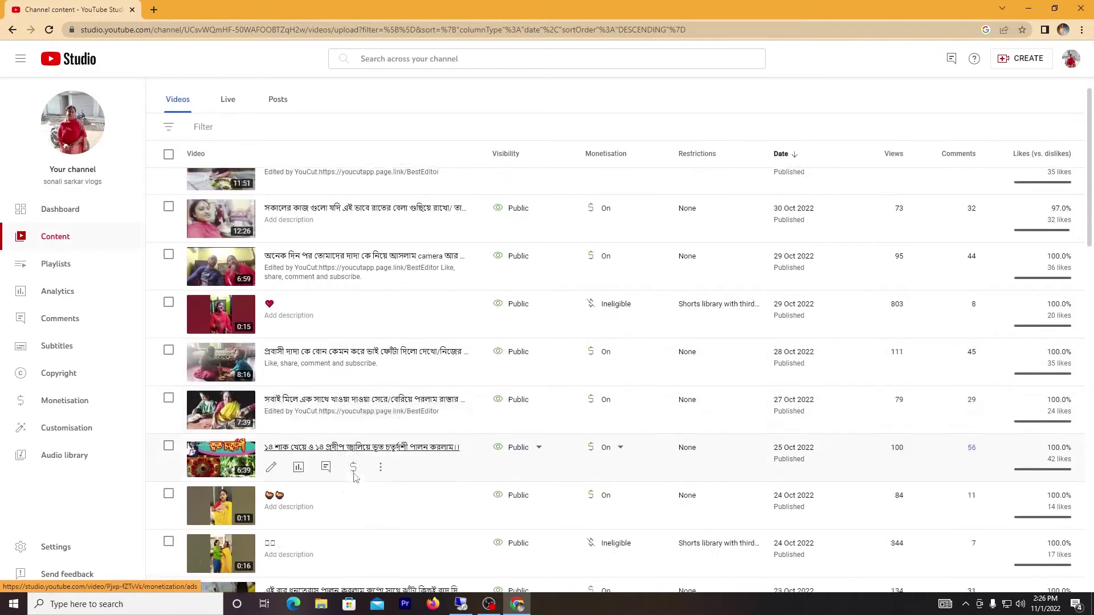
scroll(307, 410, "up", 3)
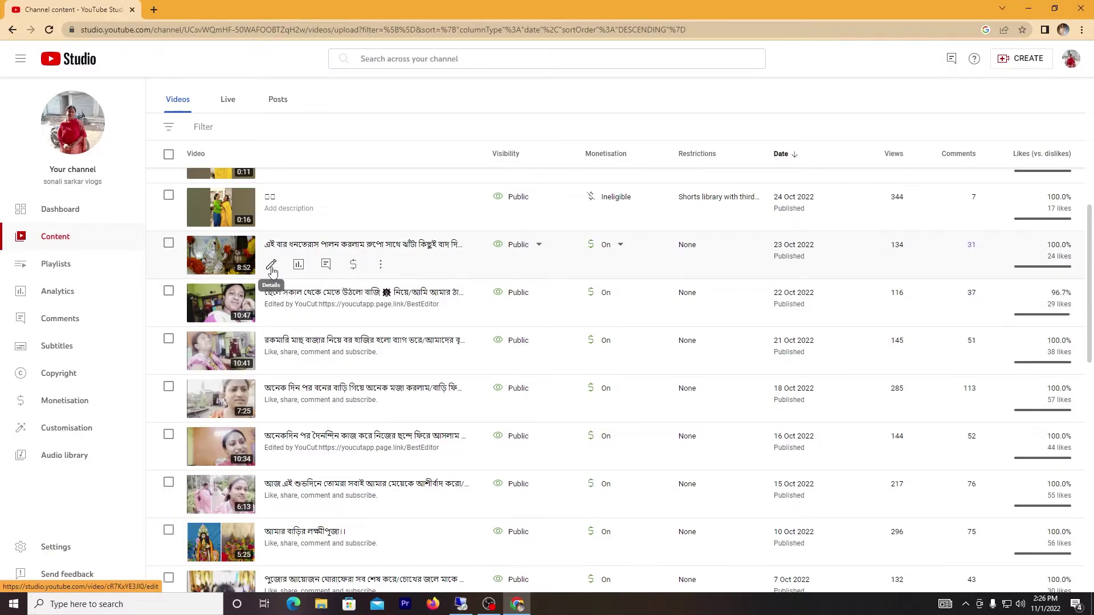
left_click(272, 266)
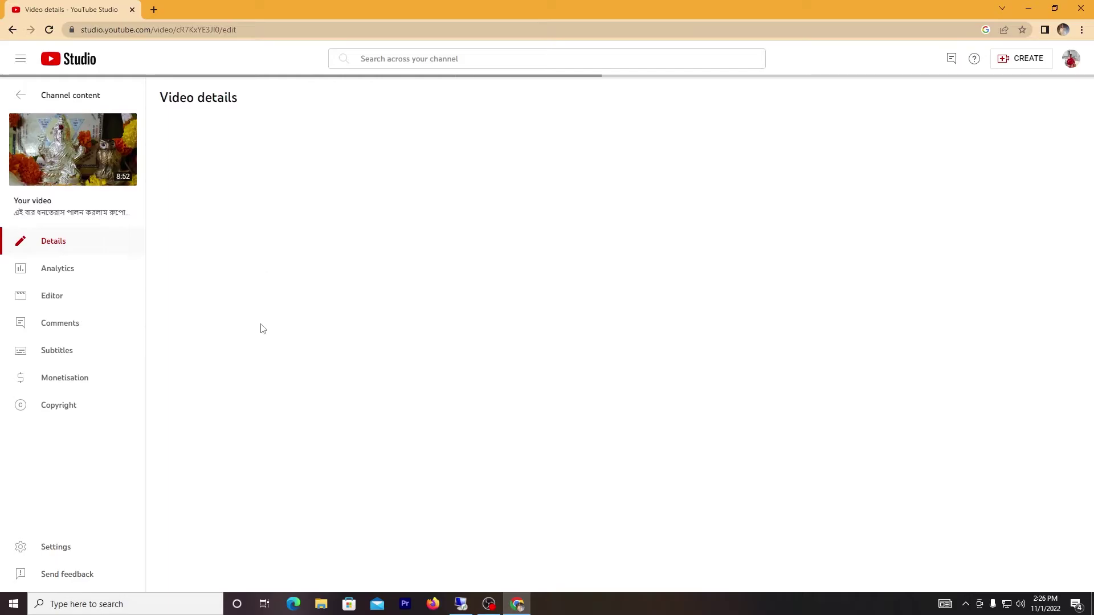
scroll(276, 513, "down", 3)
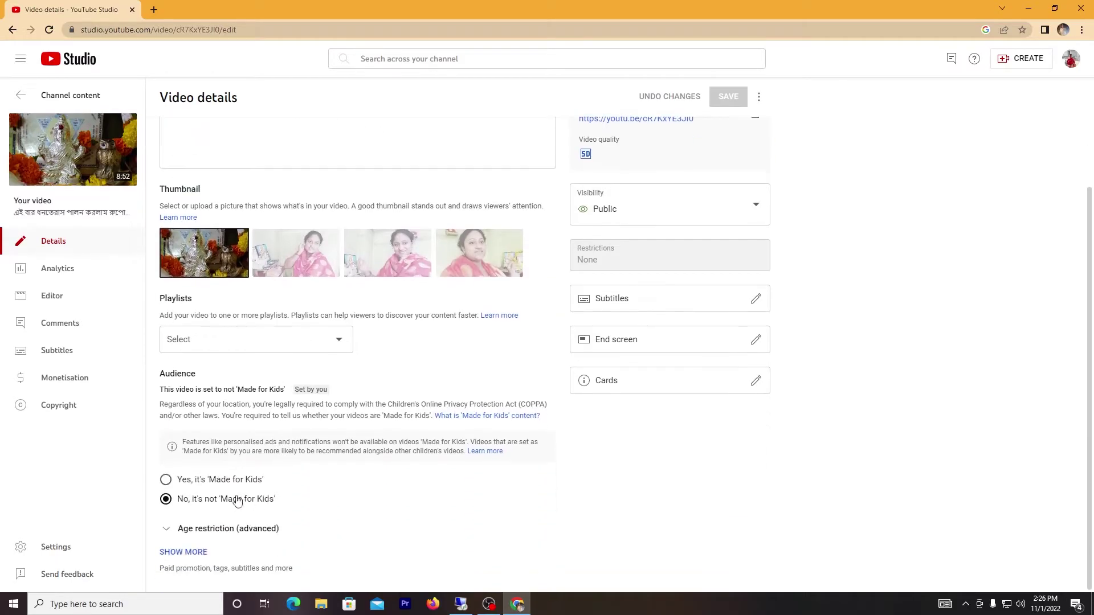
left_click(86, 380)
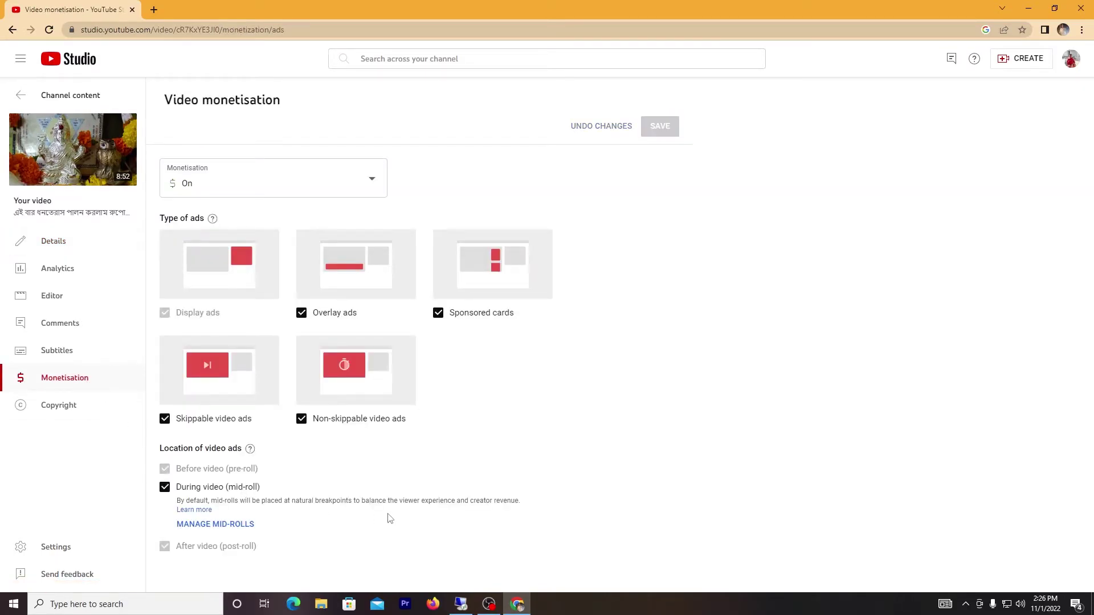
left_click(244, 525)
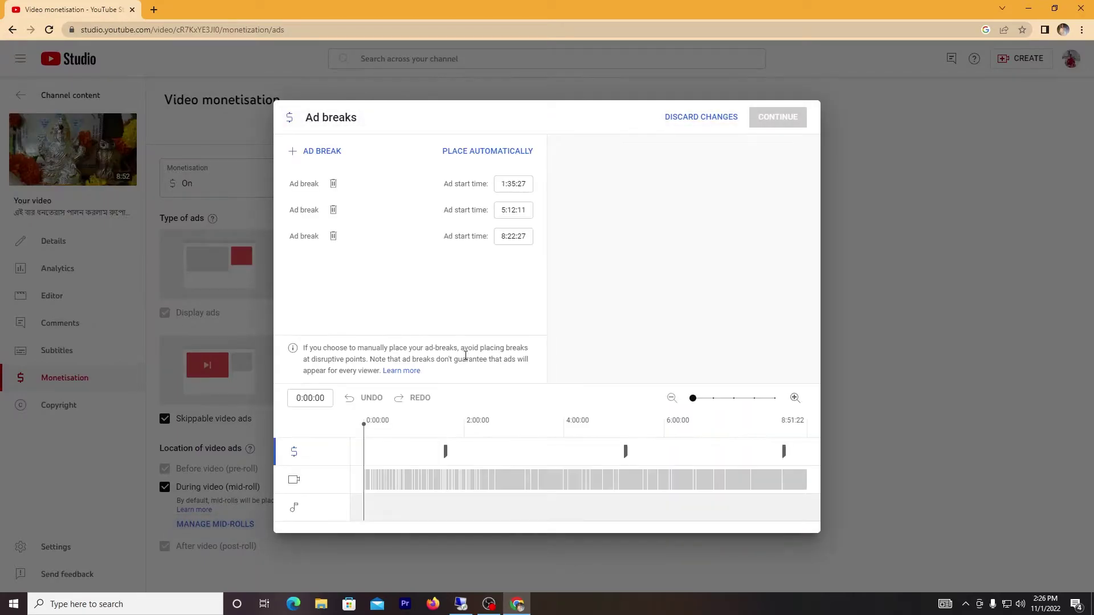
Scrub the timeline around the 8:52 video's ad breaks and leave the ad break editor without changes.
left_click(625, 433)
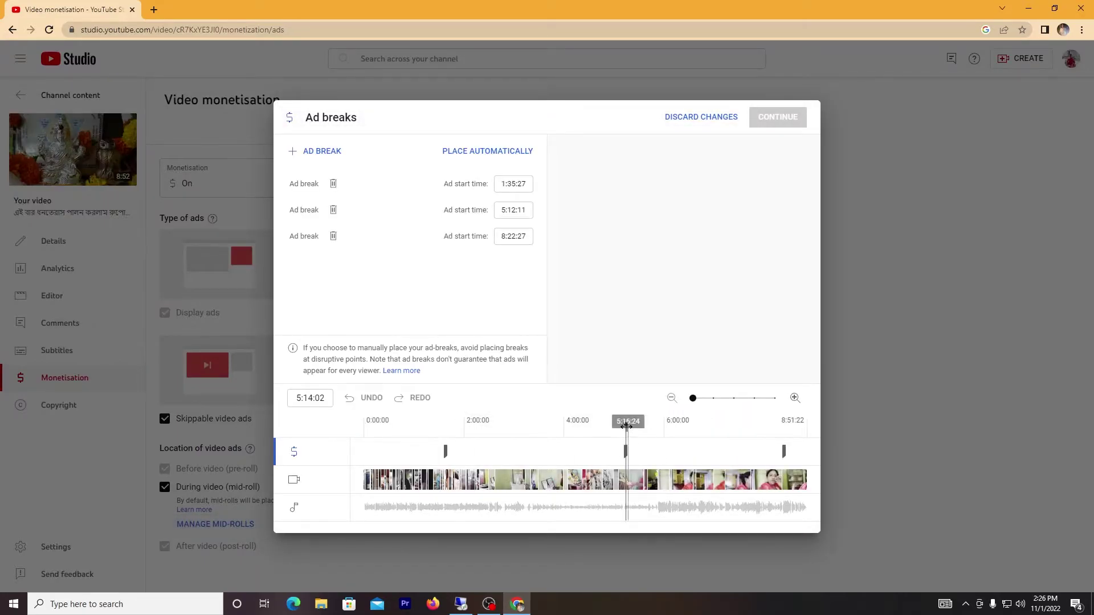
left_click(625, 424)
mouse_move(625, 425)
left_mouse_down()
mouse_move(783, 425)
mouse_move(471, 450)
left_mouse_up()
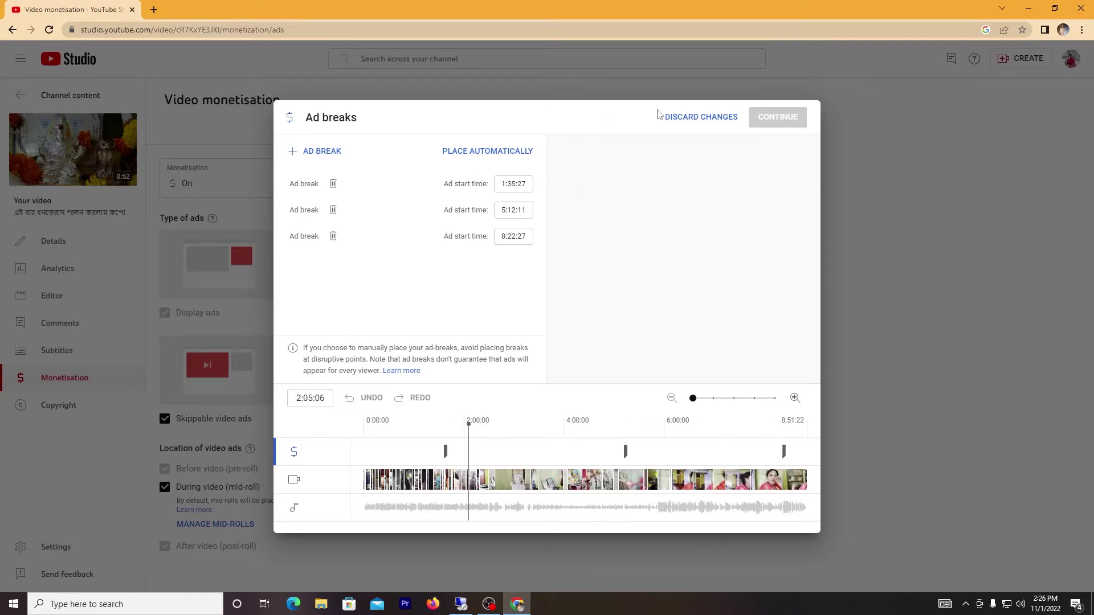
left_click(724, 120)
Return to the video list and open the mid-roll ad breaks of the 10:47 video from 22 Oct 2022.
left_click(22, 94)
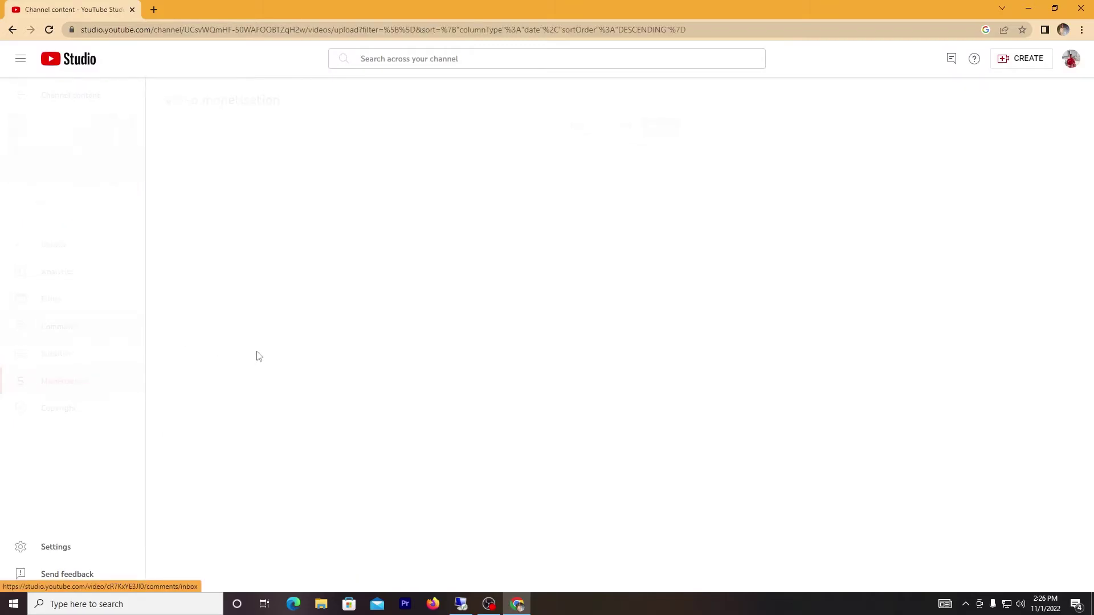
scroll(302, 490, "down", 5)
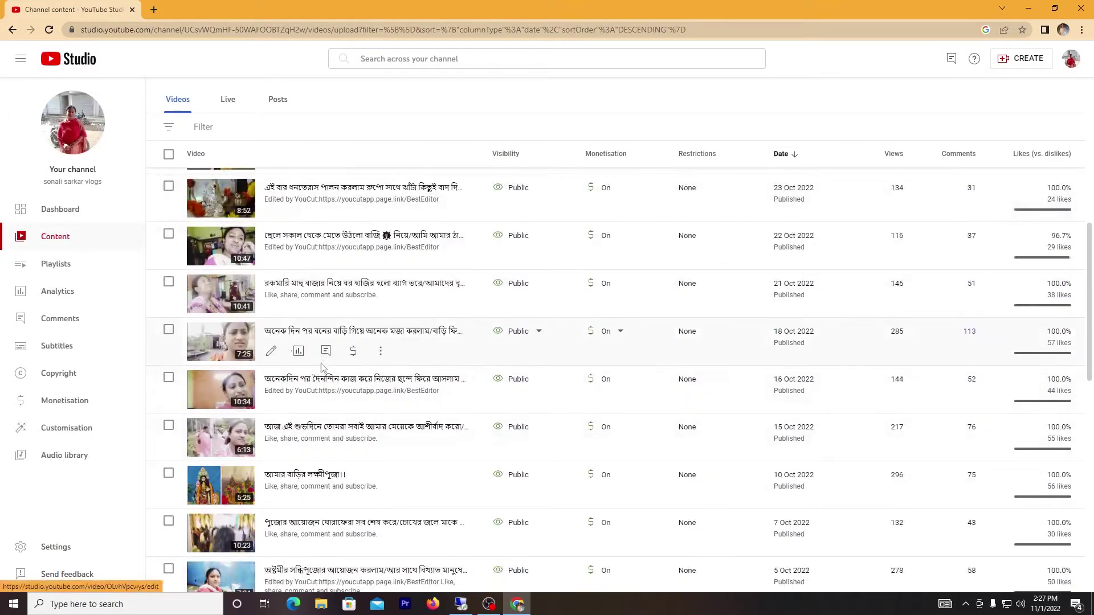
left_click(273, 258)
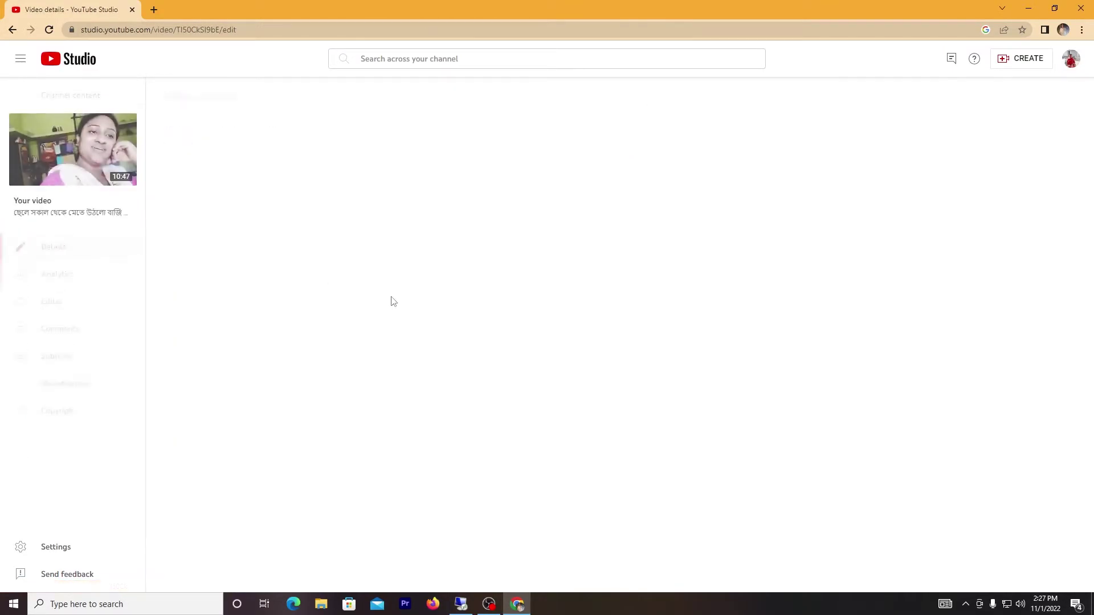
left_click(49, 378)
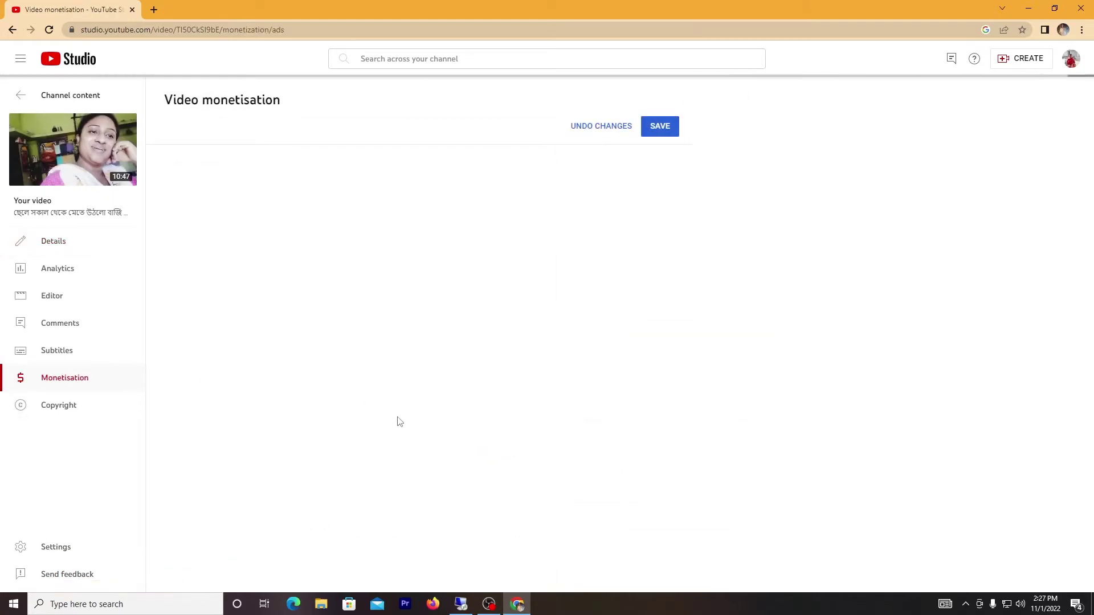
left_click(230, 525)
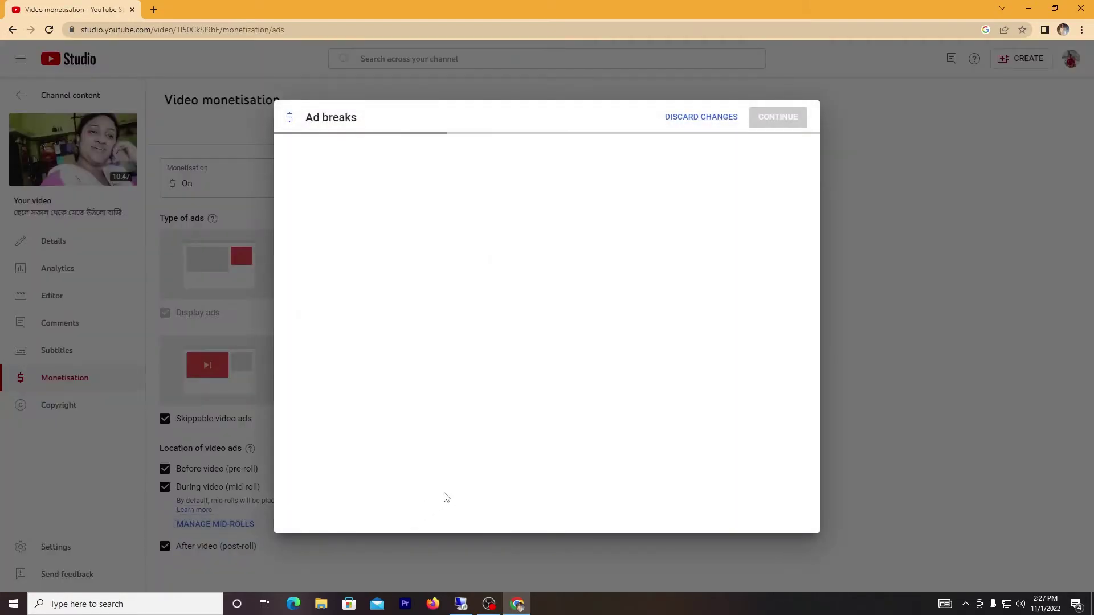
Scrub the playhead through the 10:47 video's timeline to review its ad breaks, and exit the editor without changes.
left_click(484, 430)
left_click_drag(488, 431, 461, 452)
left_click_drag(569, 460, 576, 459)
left_click(674, 117)
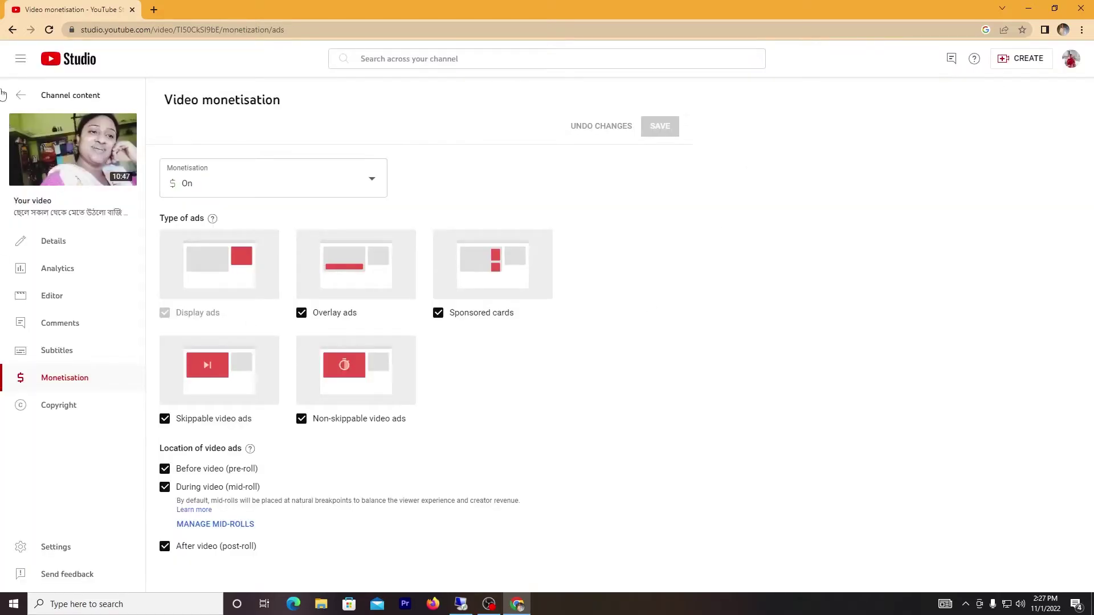
Go back to the video list and open the mid-roll ad breaks of the 11:14 video from 2 Oct 2022.
left_click(22, 97)
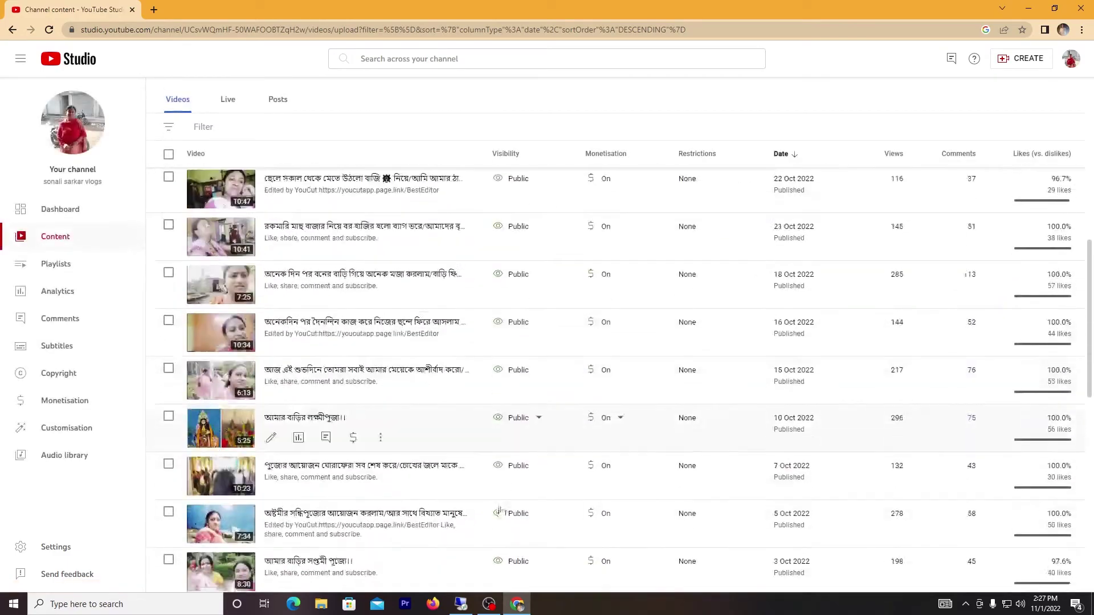
scroll(310, 435, "down", 8)
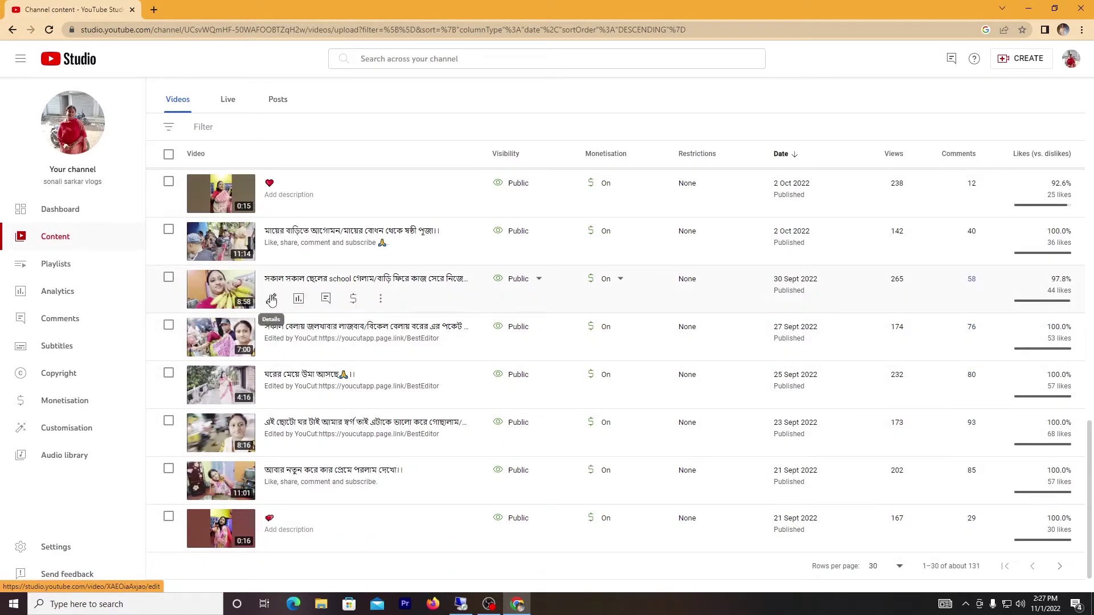
left_click(273, 252)
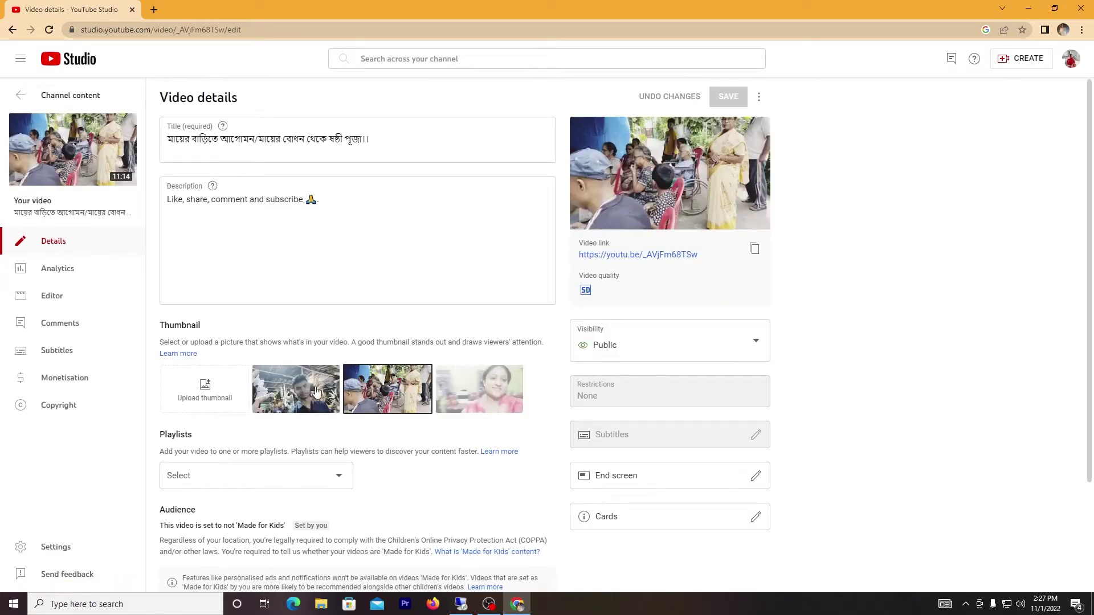
left_click(138, 379)
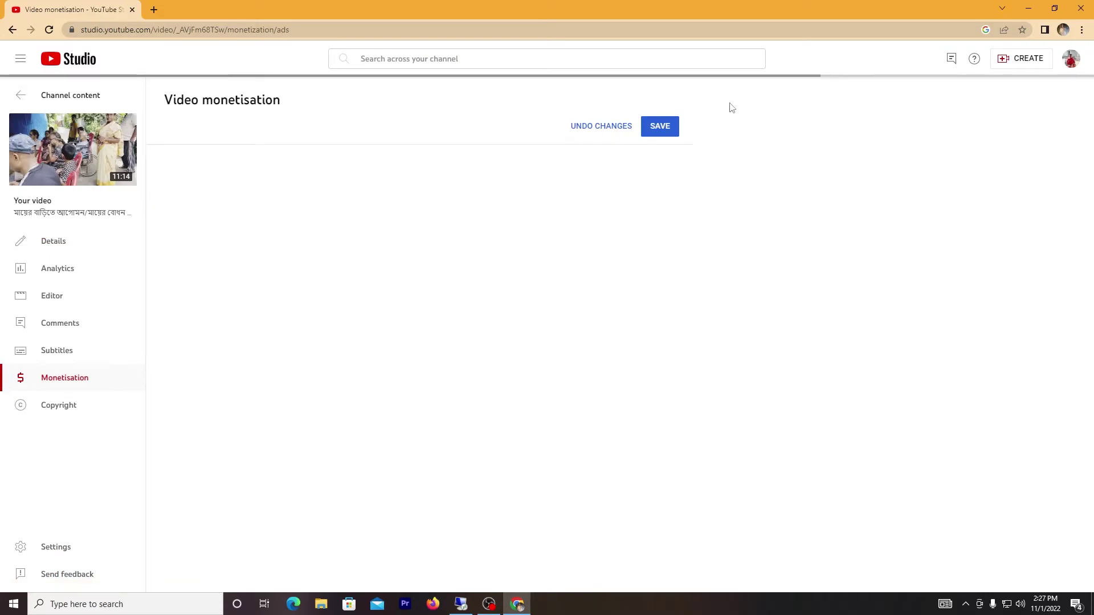
left_click(230, 526)
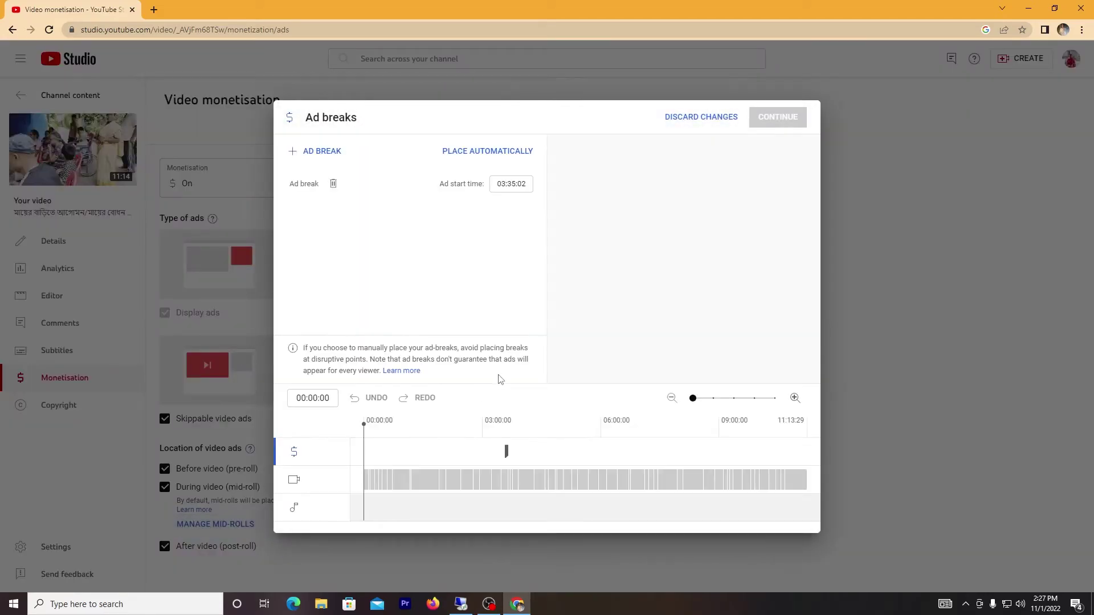
Preview the existing ad break in the 11:14 video and shift it to start at 02:58:19.
left_click_drag(480, 448, 506, 451)
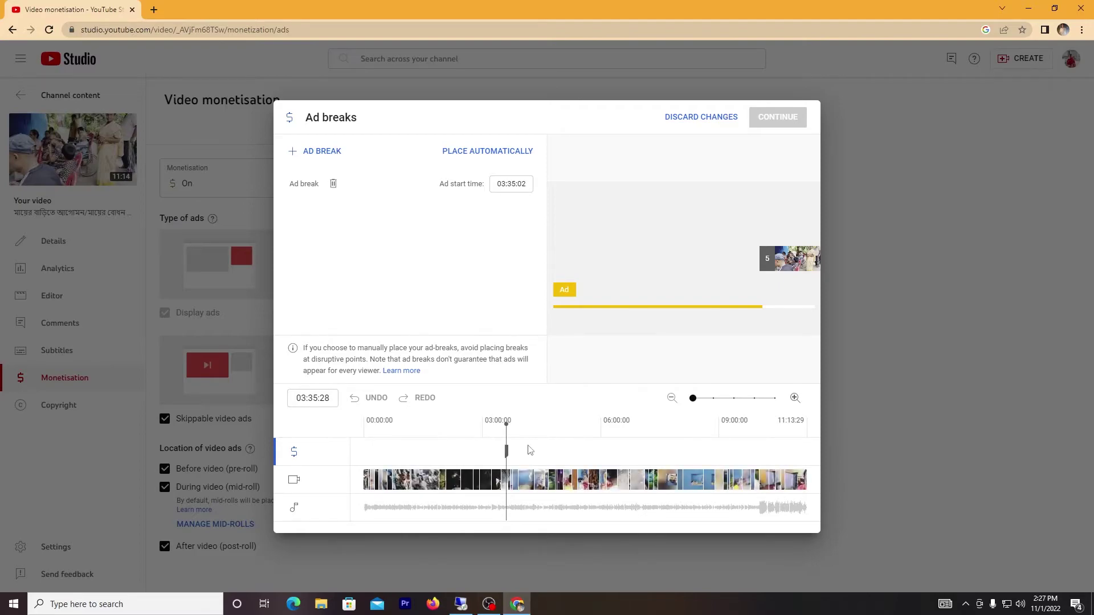
left_click(567, 425)
left_click_drag(506, 450, 482, 450)
Add two more mid-roll ad breaks to the 11:14 video, starting at 05:57:11 and 08:56:27.
left_click(325, 152)
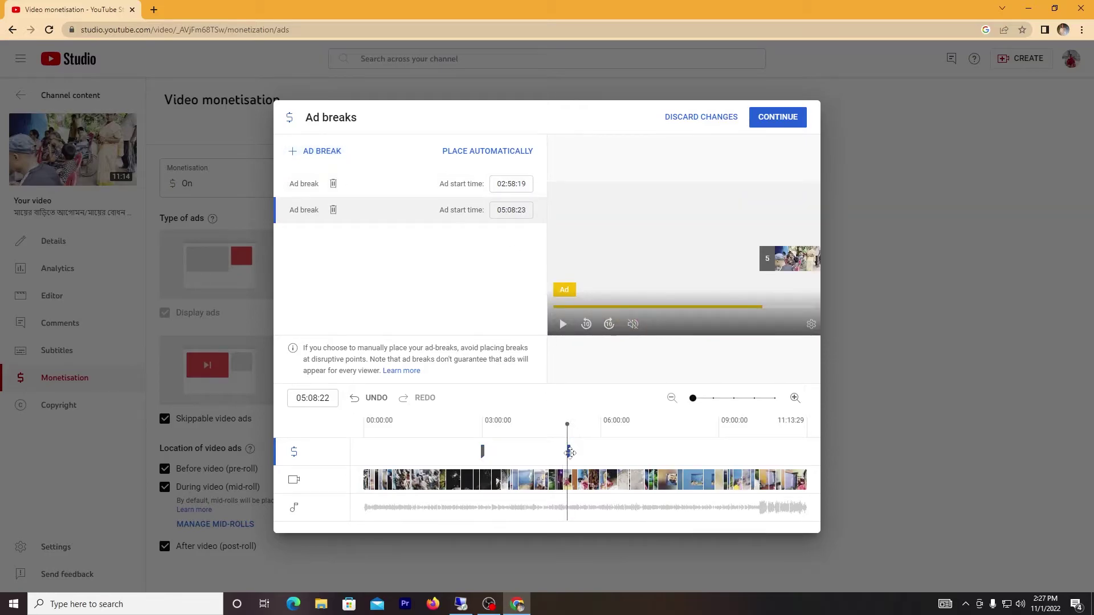
left_click_drag(598, 453, 601, 453)
left_click(716, 423)
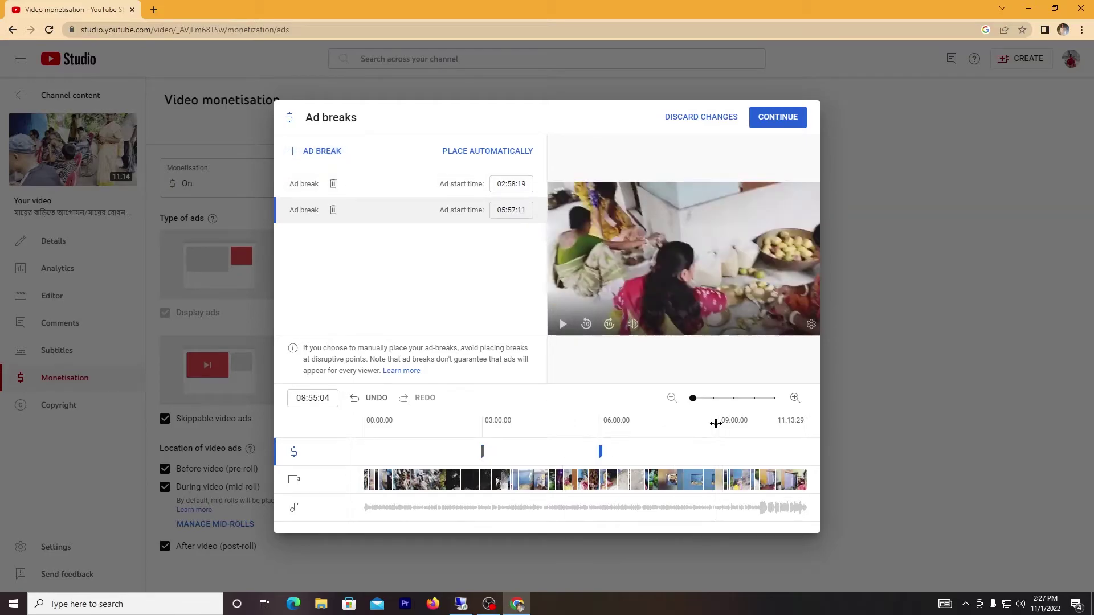
left_click(323, 151)
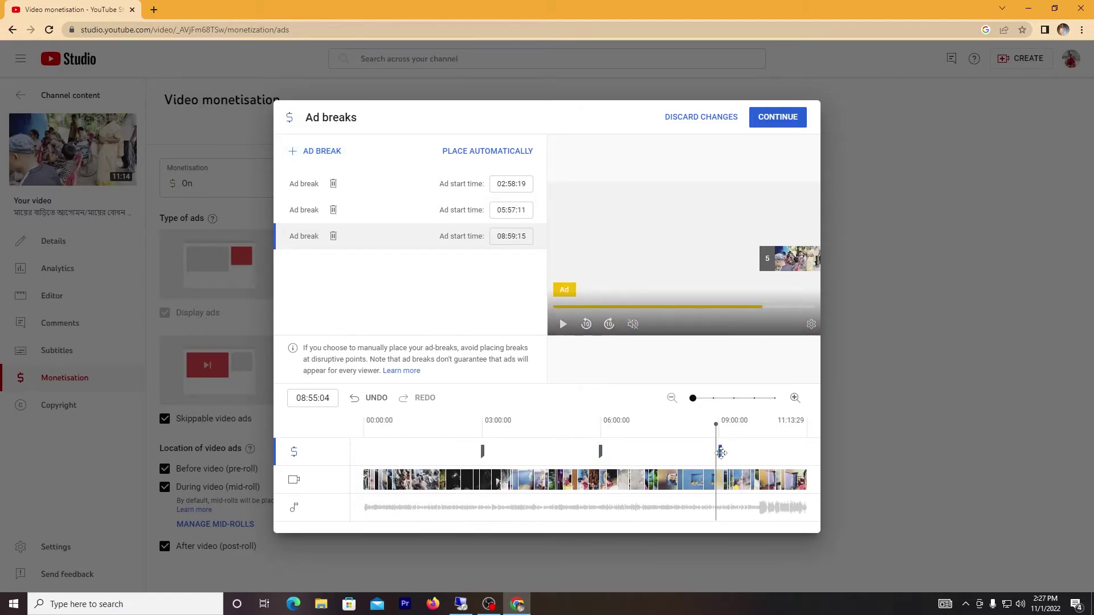
Scrub the playhead across the three ad breaks and play the video preview from 01:16:08.
left_click_drag(715, 424, 593, 426)
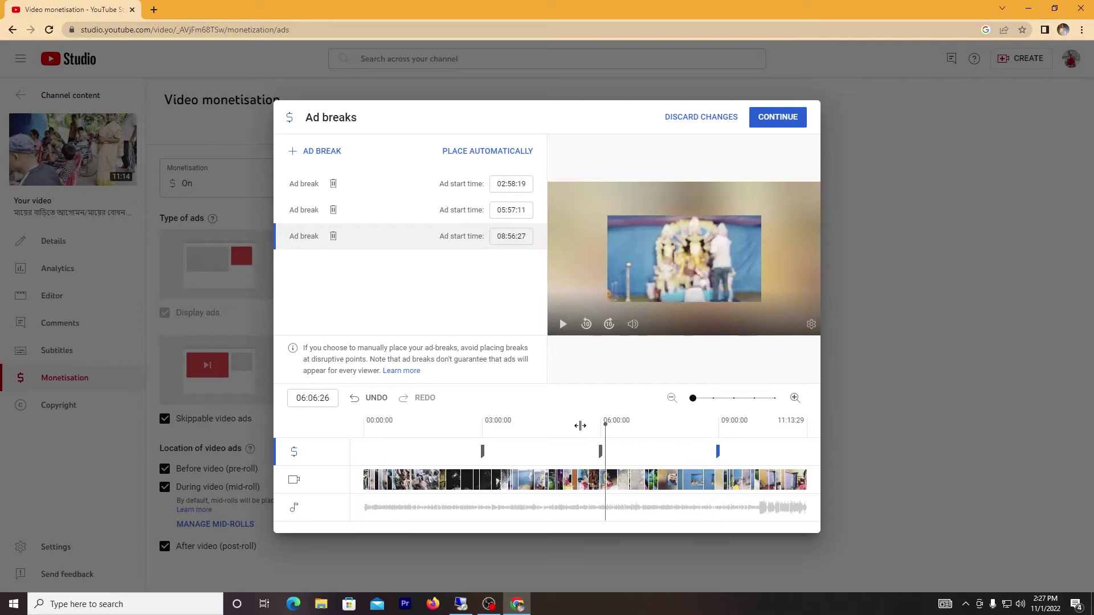
left_click_drag(533, 445, 622, 453)
left_click_drag(703, 464, 744, 485)
left_click_drag(696, 456, 484, 476)
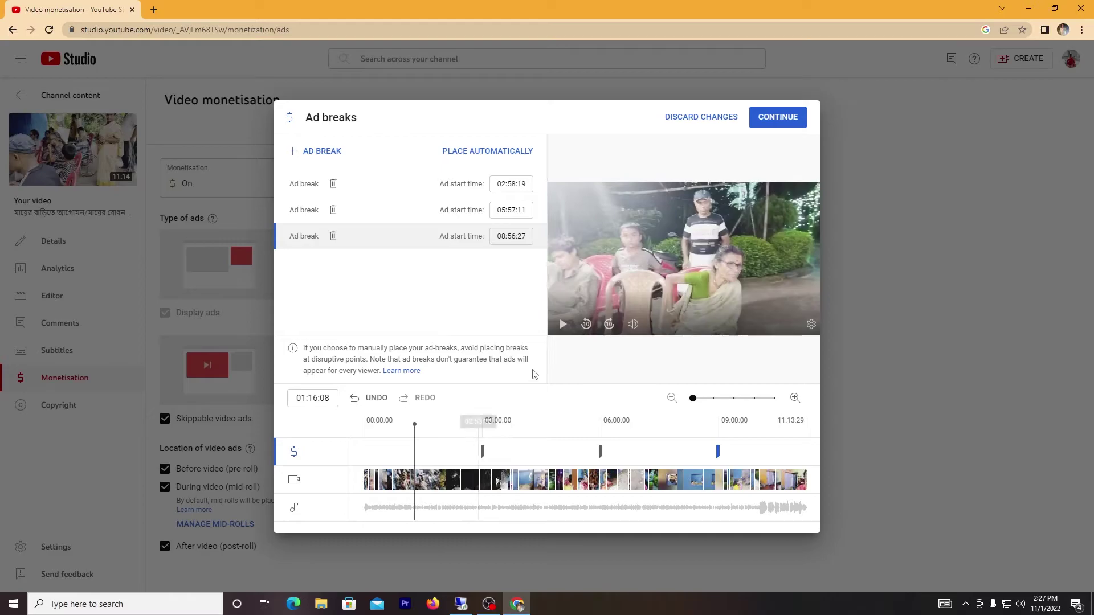
left_click(563, 325)
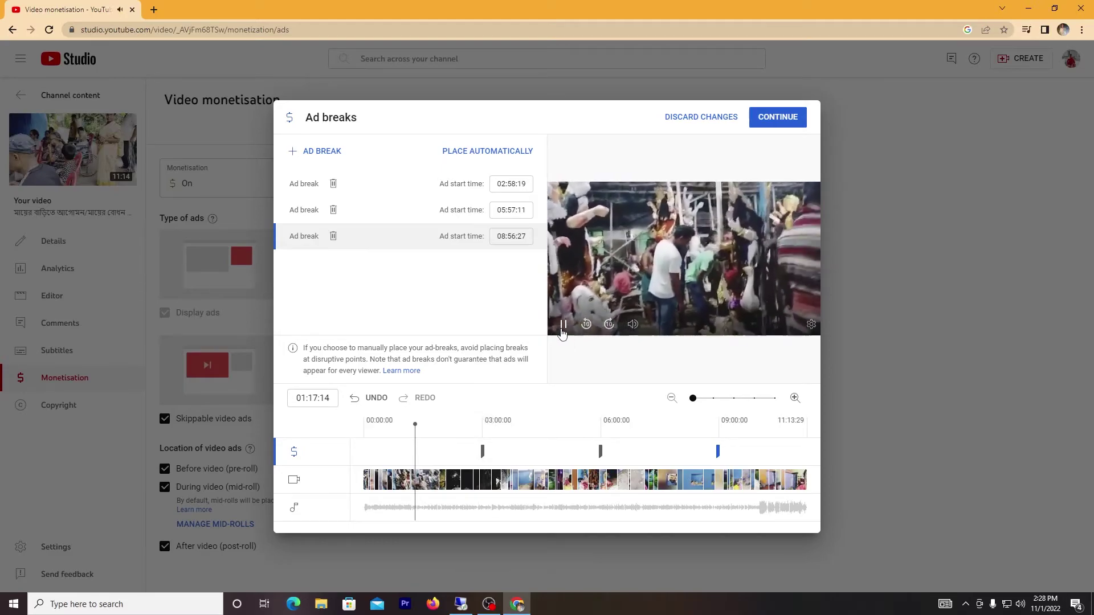
Pause the preview, check the frame at 02:56:27 just before the first ad break, and save the 11:14 video's mid-roll ad breaks.
left_click(684, 256)
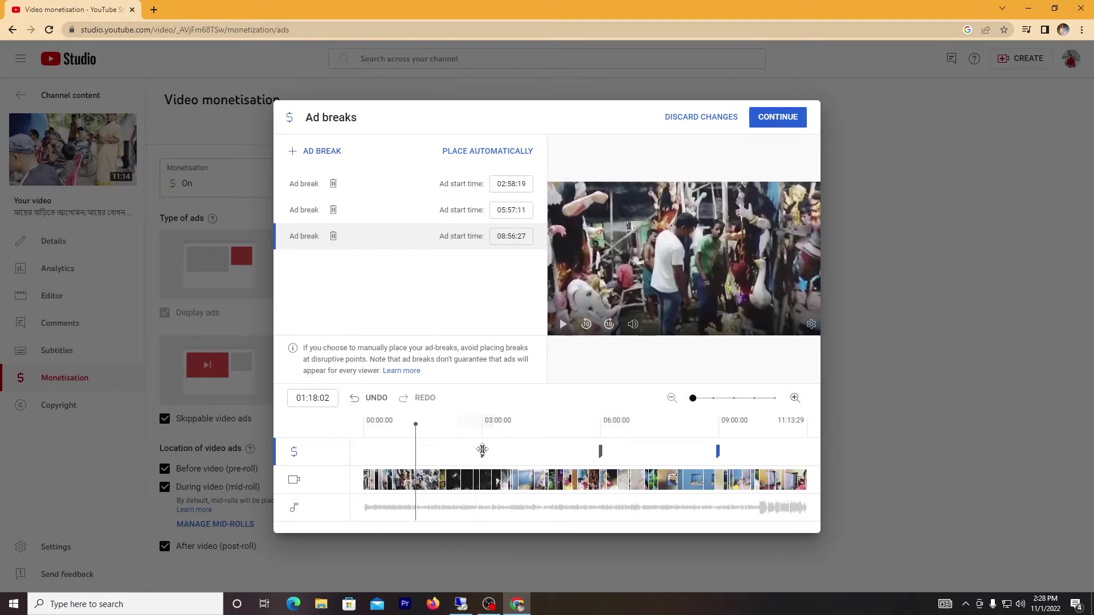
left_click_drag(416, 424, 480, 426)
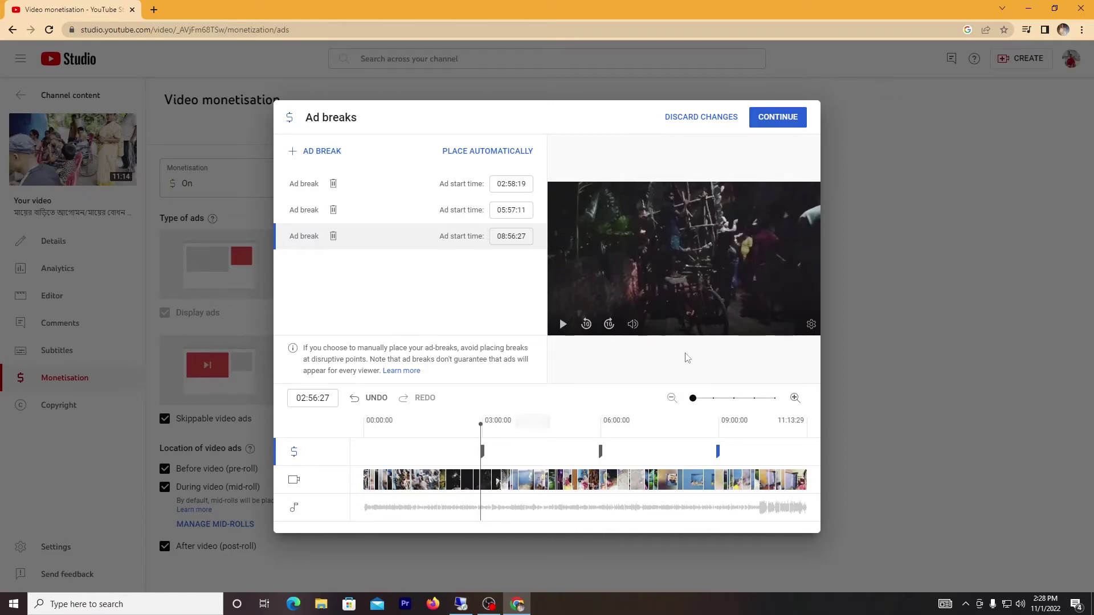
left_click(771, 123)
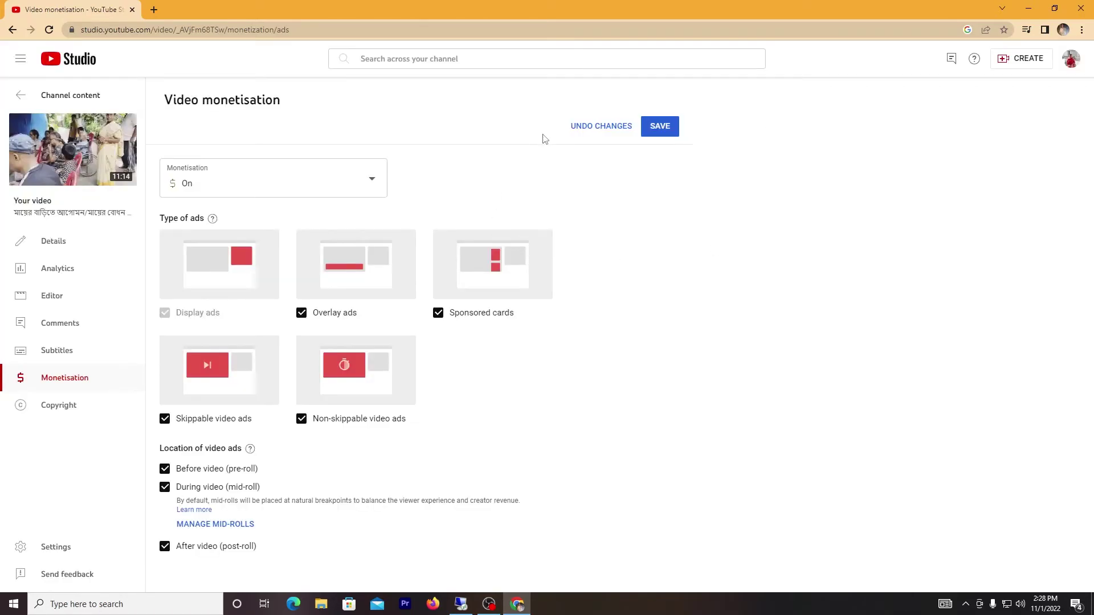
left_click(671, 128)
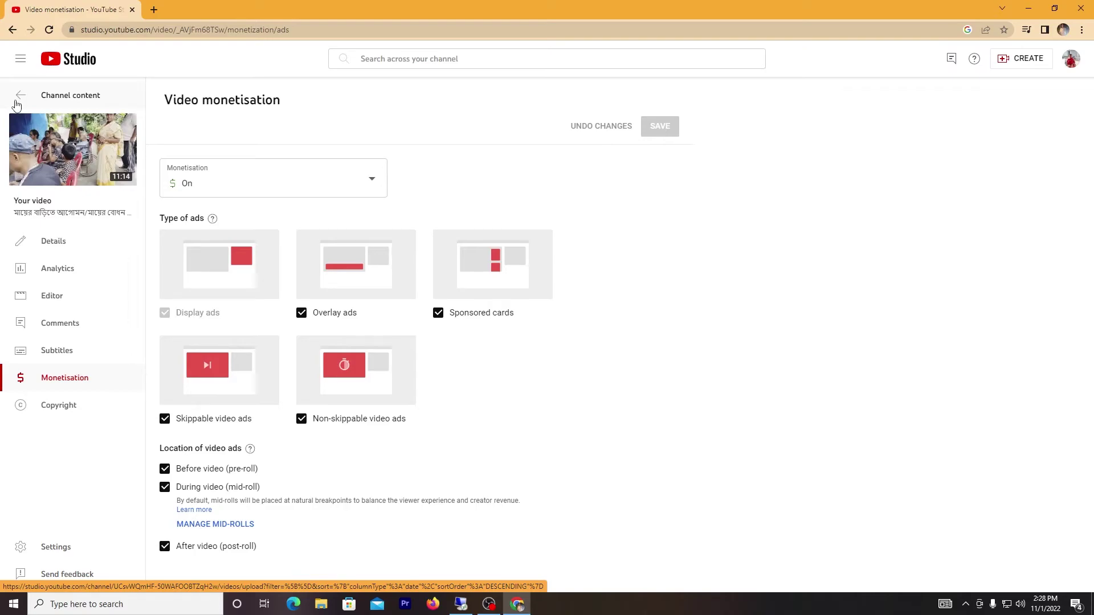
Return to the channel's video list, reload it and look through the uploaded videos and their lengths.
left_click(43, 101)
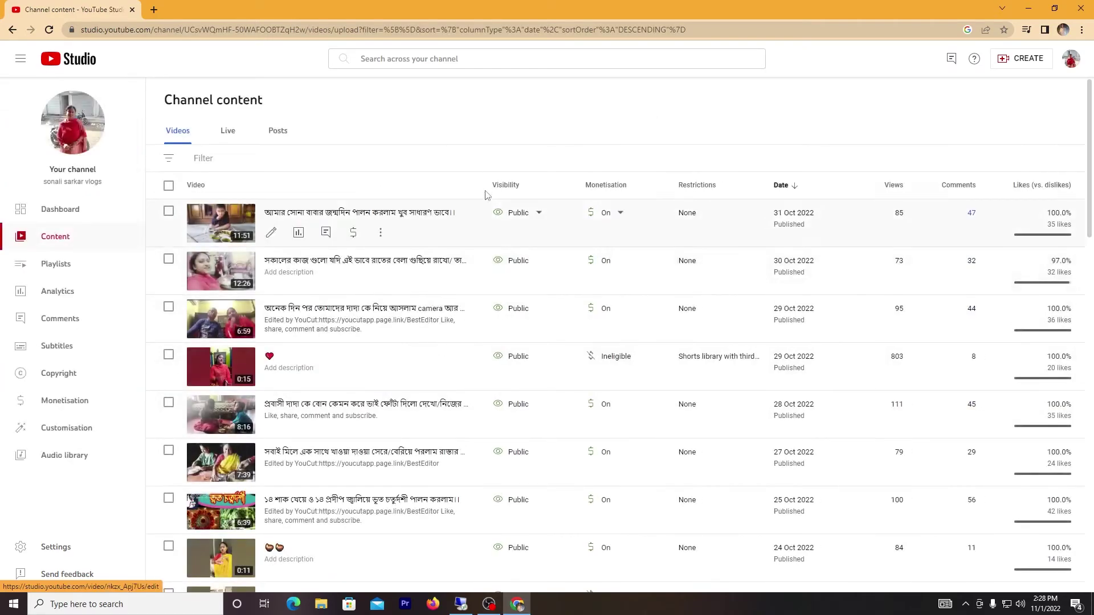
left_click(52, 33)
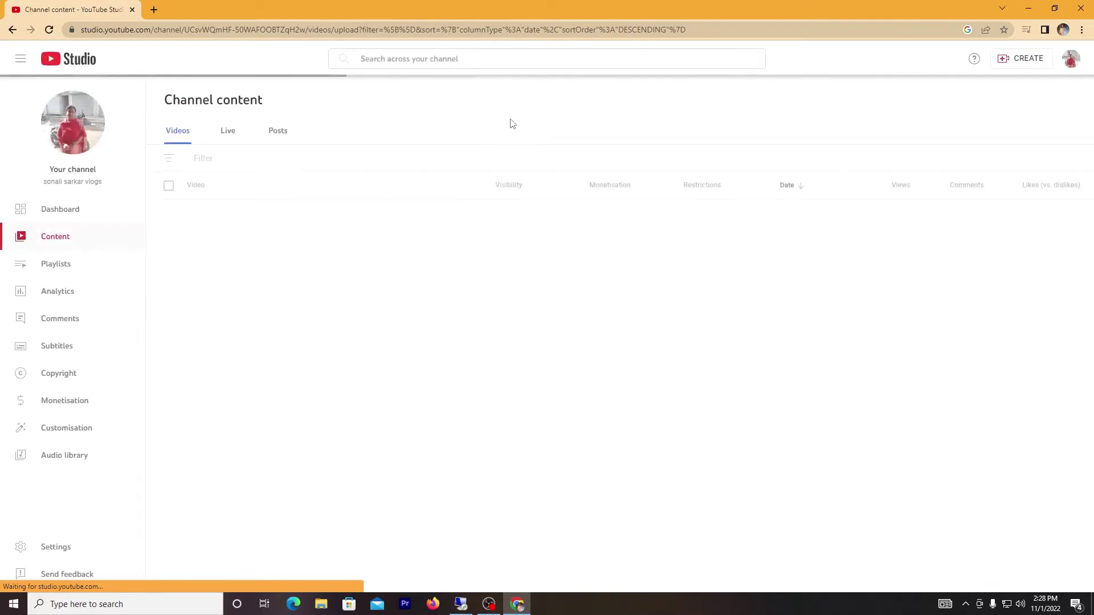
left_click(551, 137)
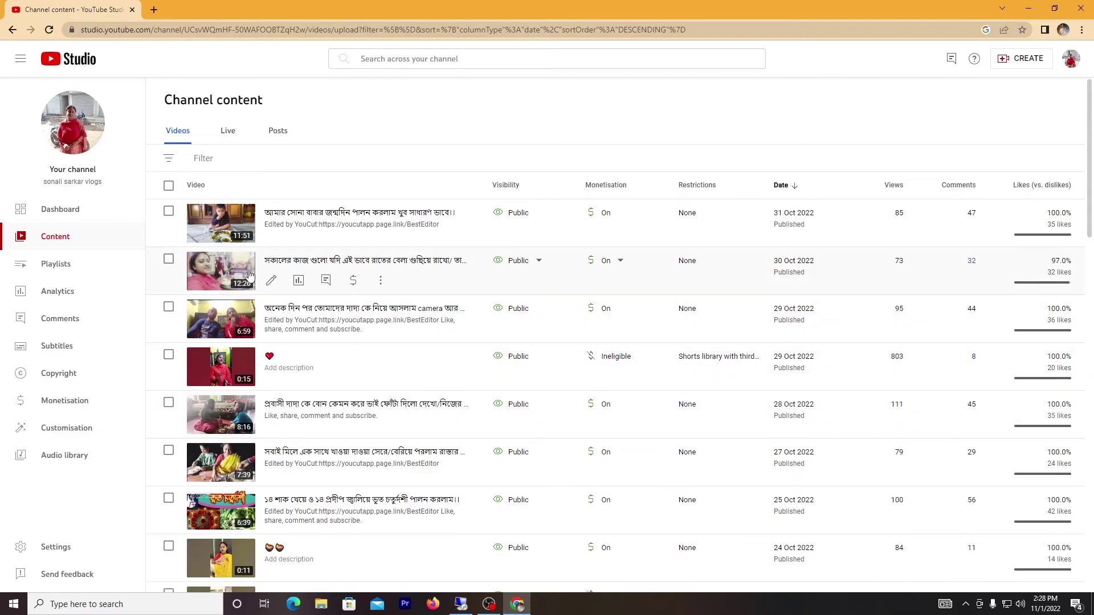
scroll(802, 494, "down", 15)
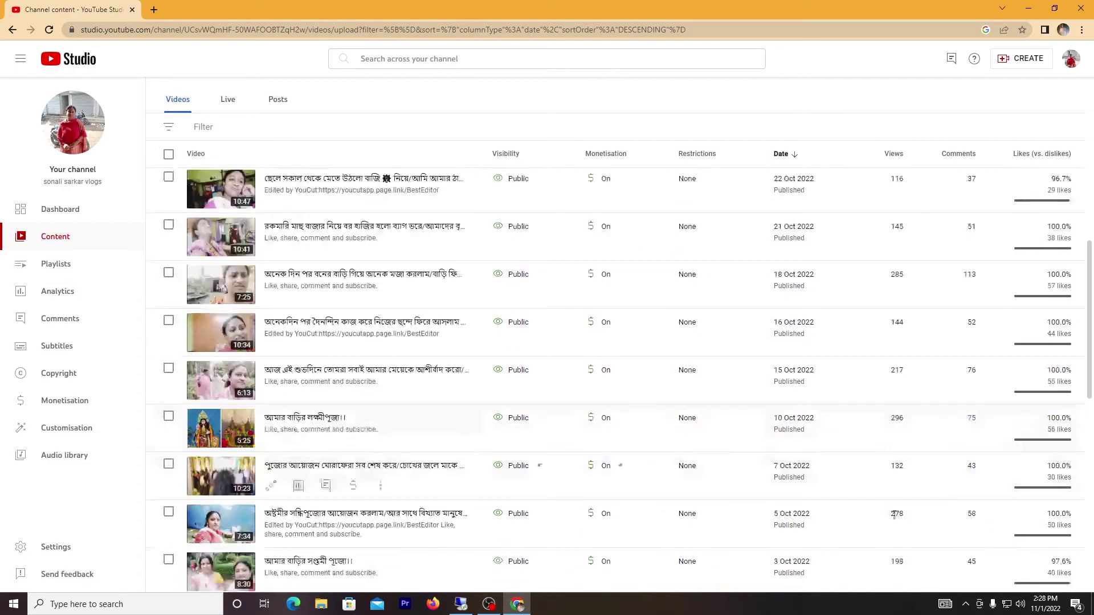
scroll(291, 340, "up", 15)
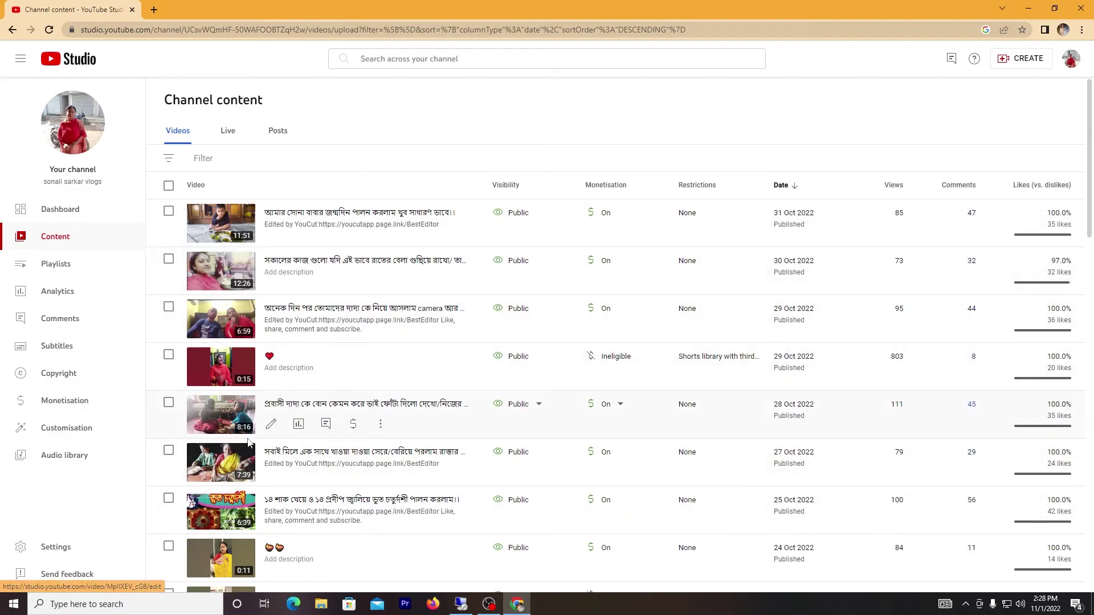
scroll(248, 442, "down", 10)
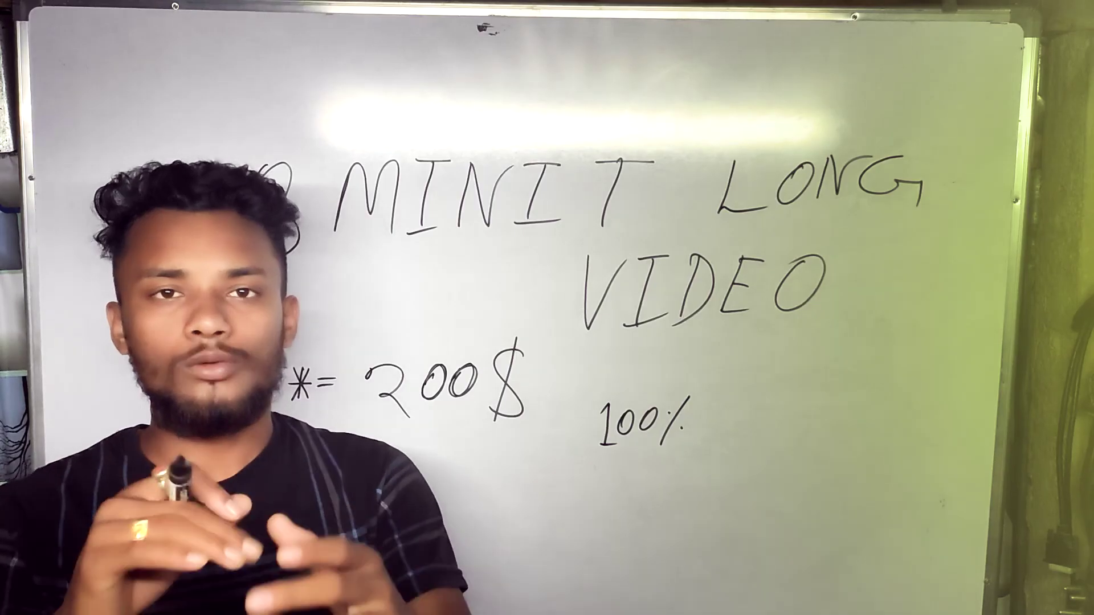